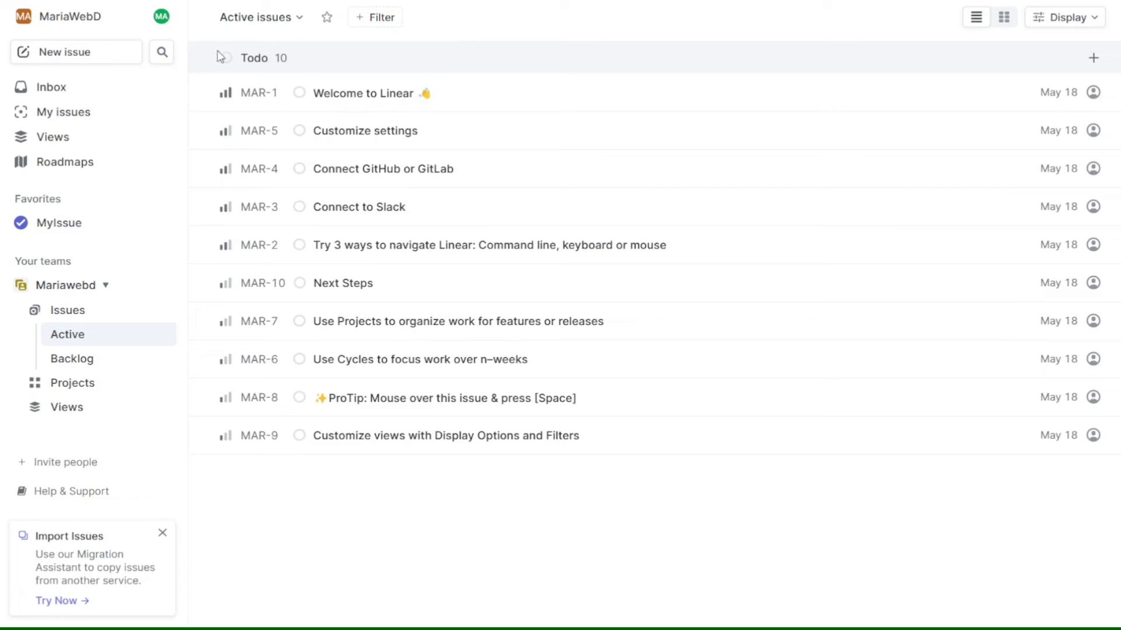
Step: Create a new issue titled 'Send Emails' with Urgent priority
click(107, 51)
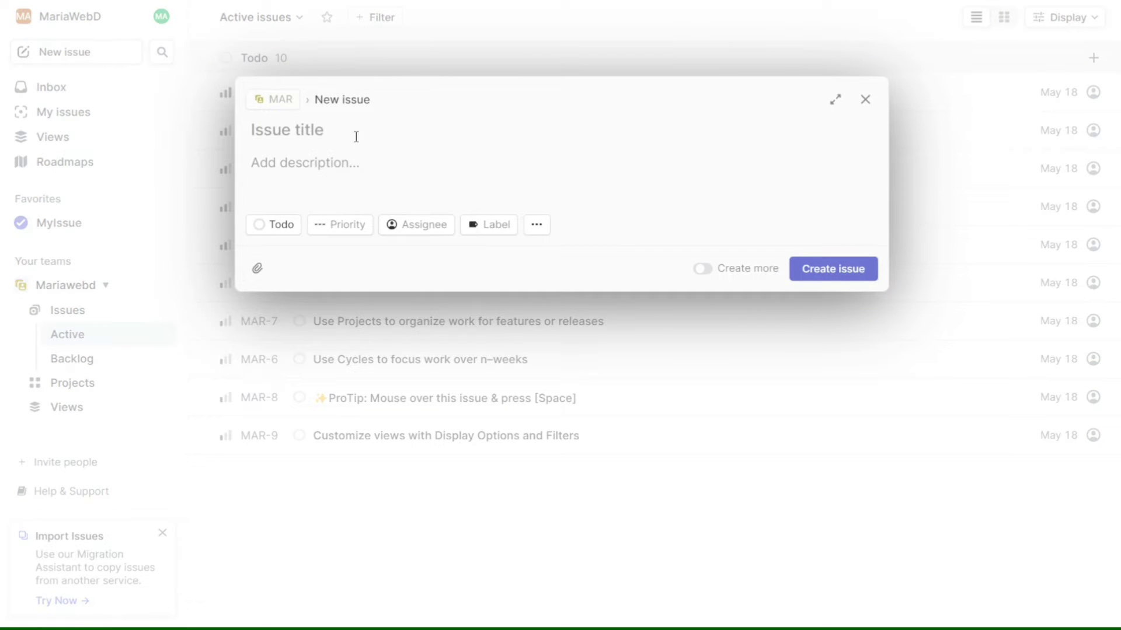
text(Send Emails)
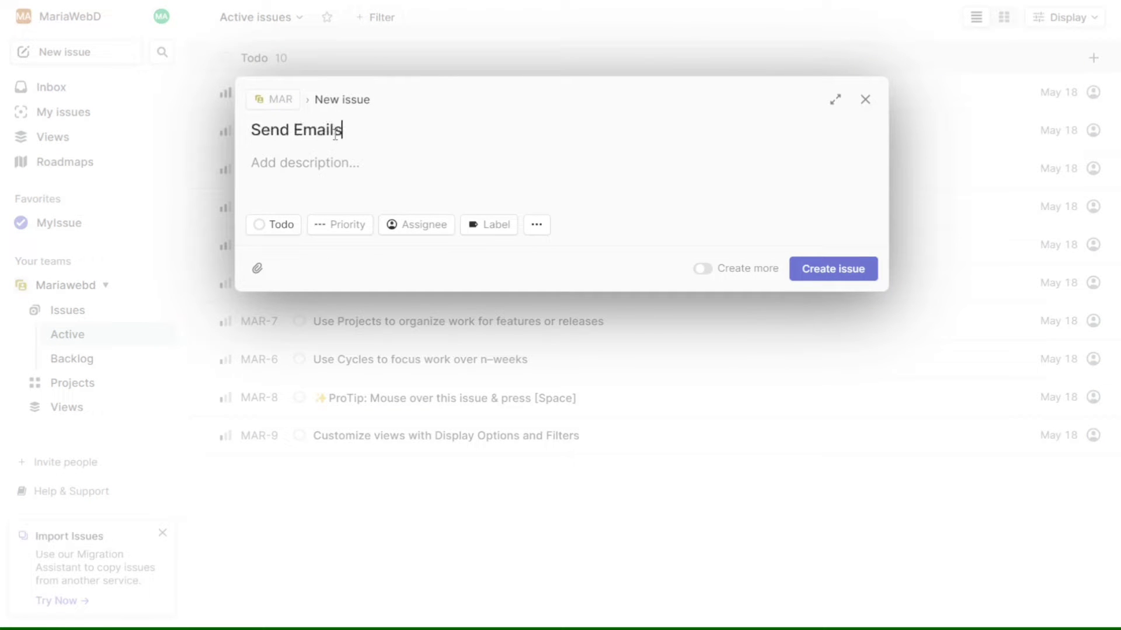
click(356, 233)
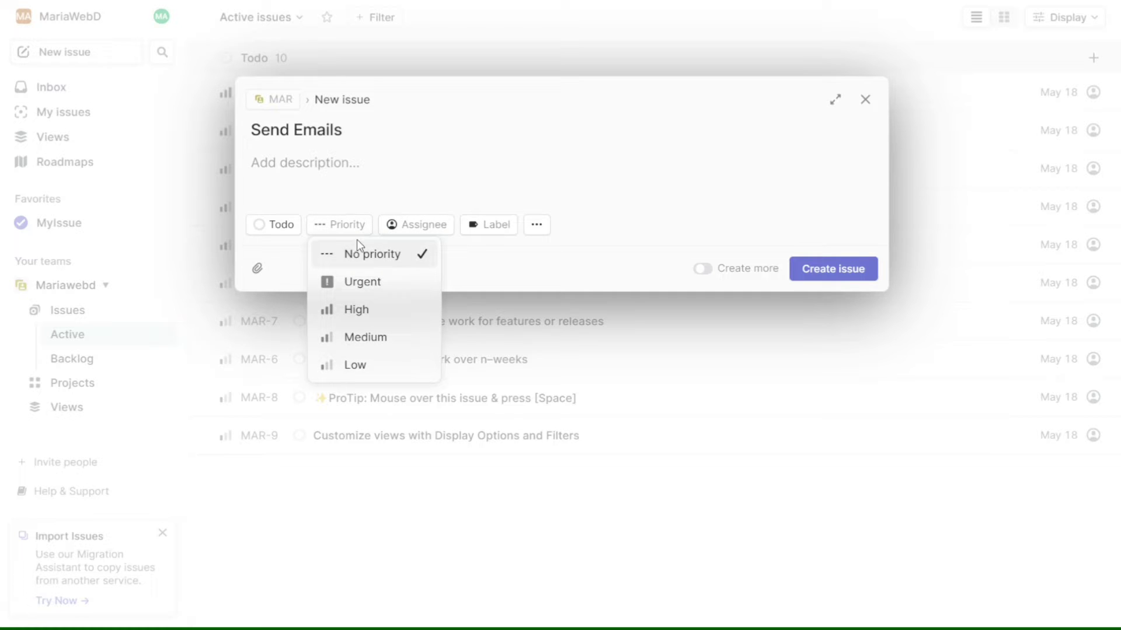
click(371, 284)
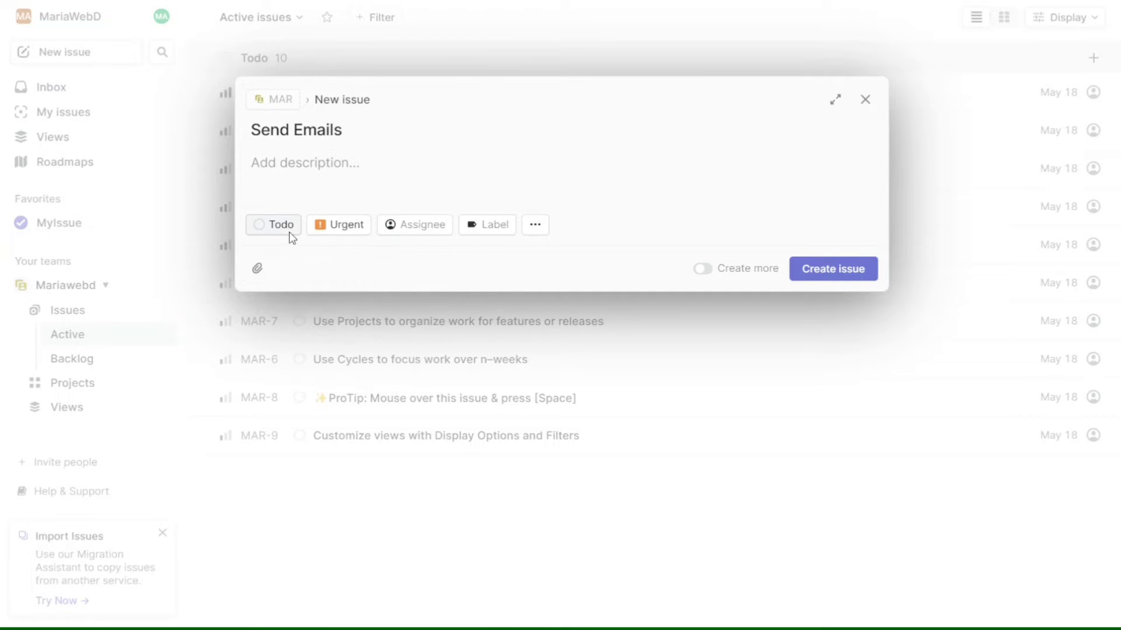
click(816, 270)
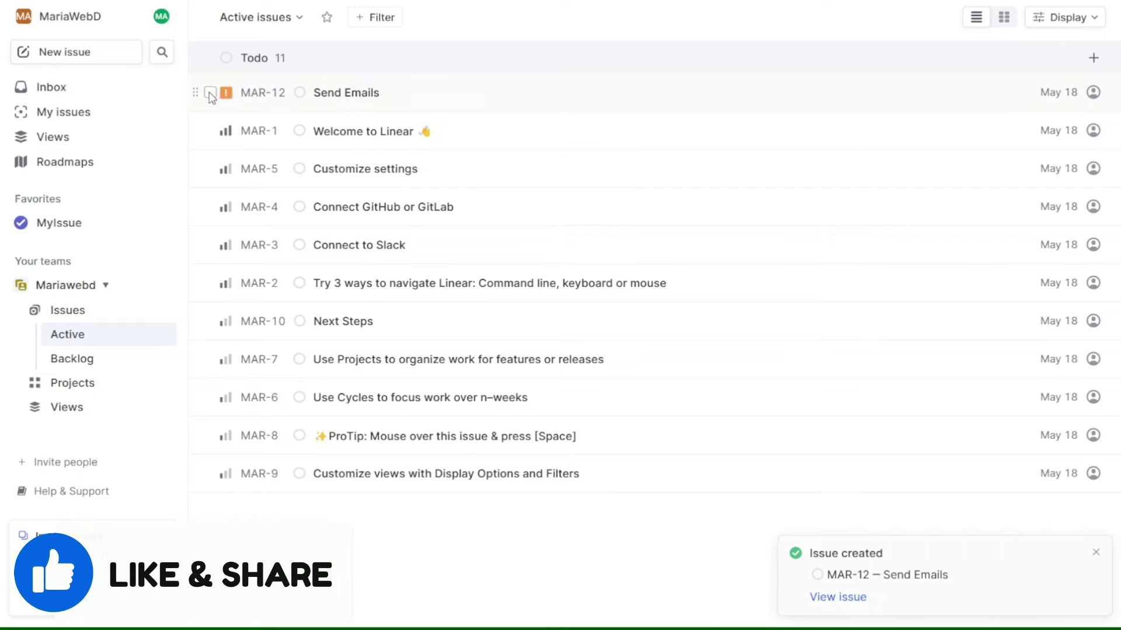
Step: Move Send Emails in the list and set its status to Done
mouse_move(192, 92)
mouse_down()
mouse_move(225, 187)
mouse_move(205, 99)
mouse_up()
click(299, 92)
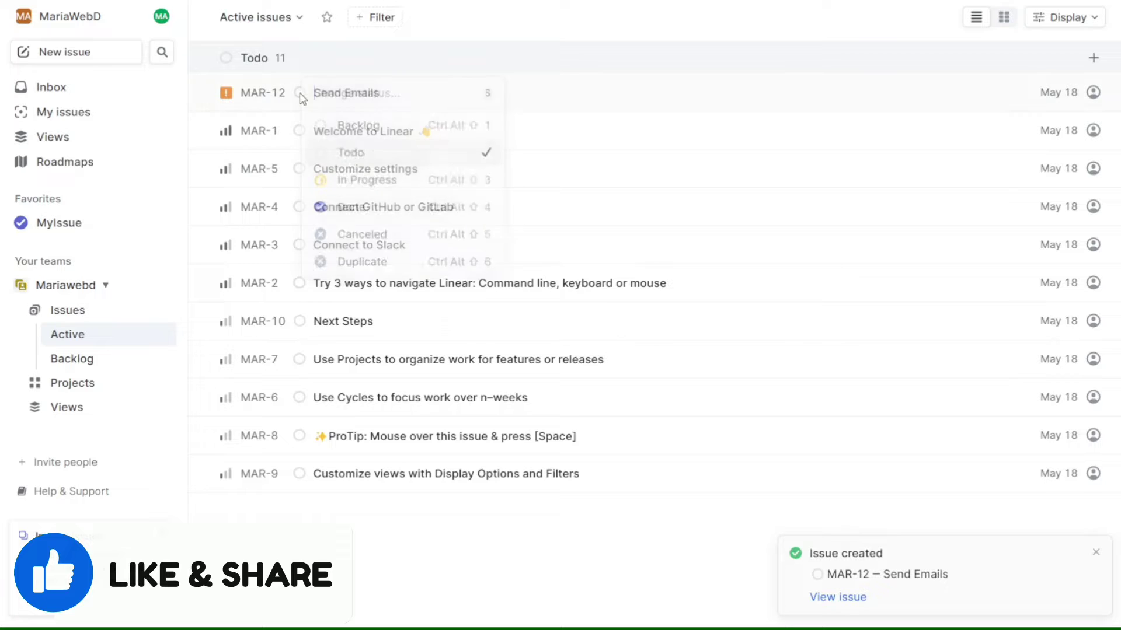
click(344, 210)
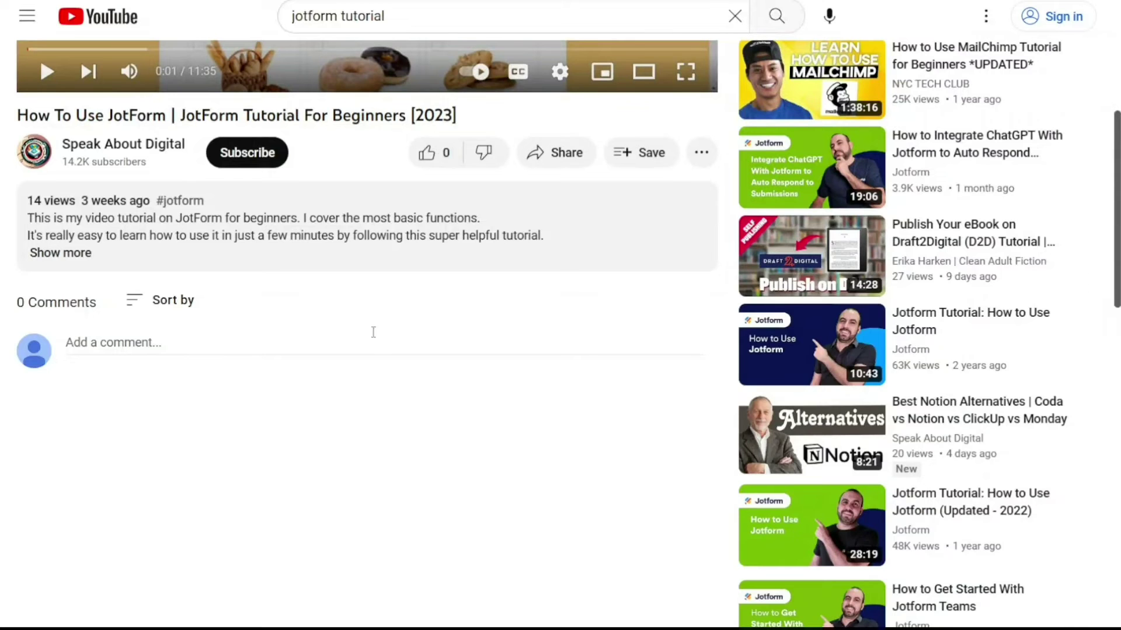
Step: Show the JotForm tutorial's full description, including its sign-up link
click(72, 257)
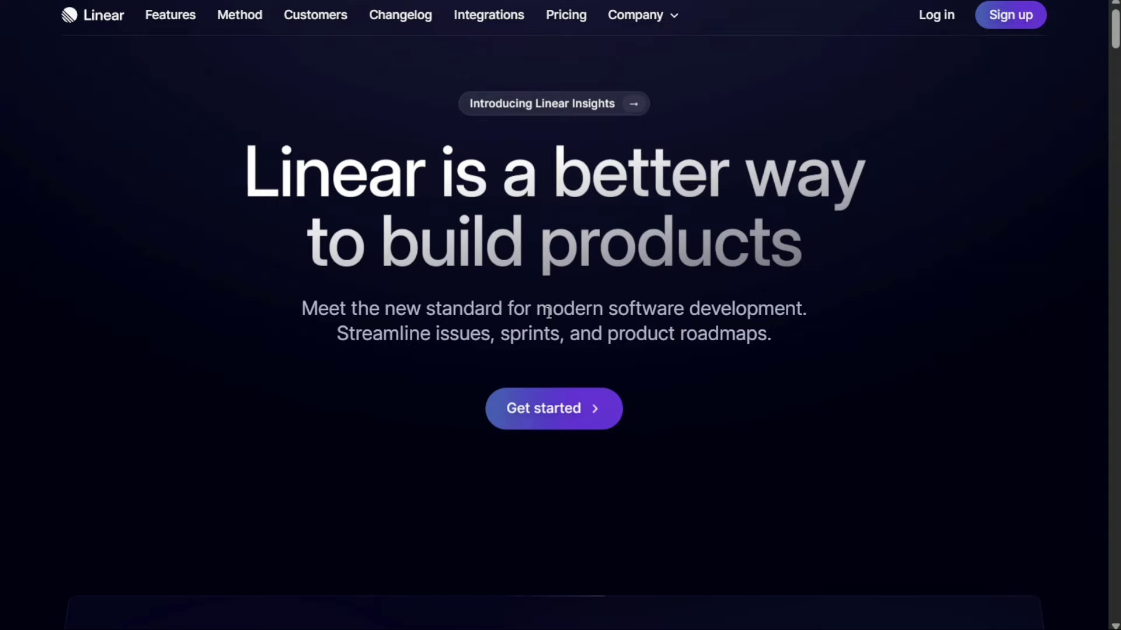
Step: Sign up and create workspace 'MariaWebD' with company size 1-5 and role Product manager
click(550, 415)
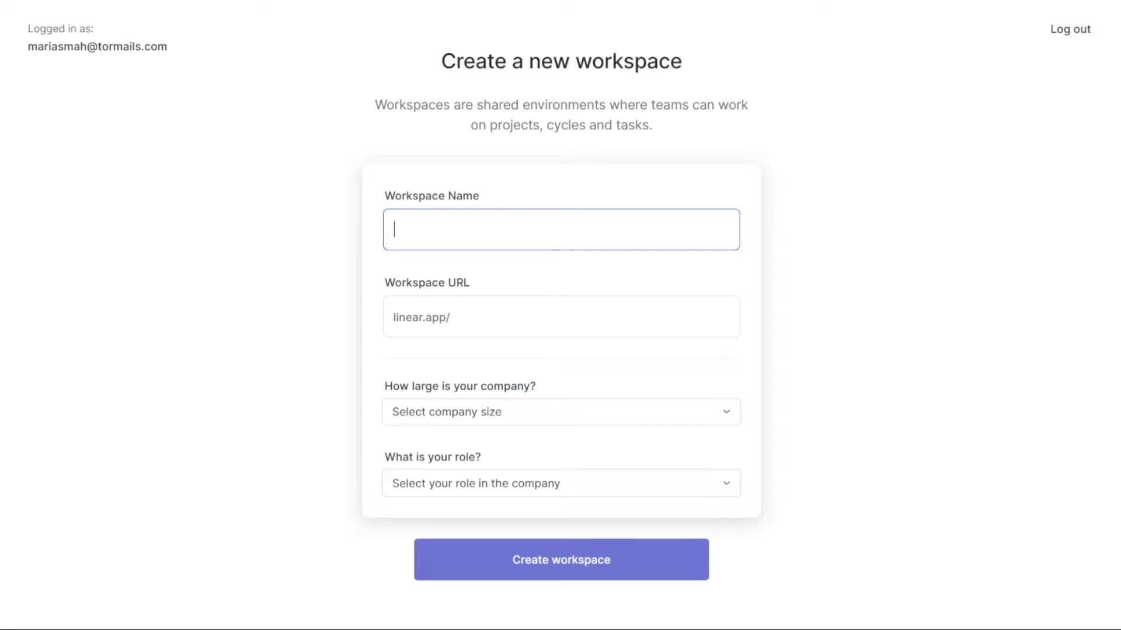
text(MariaWebD)
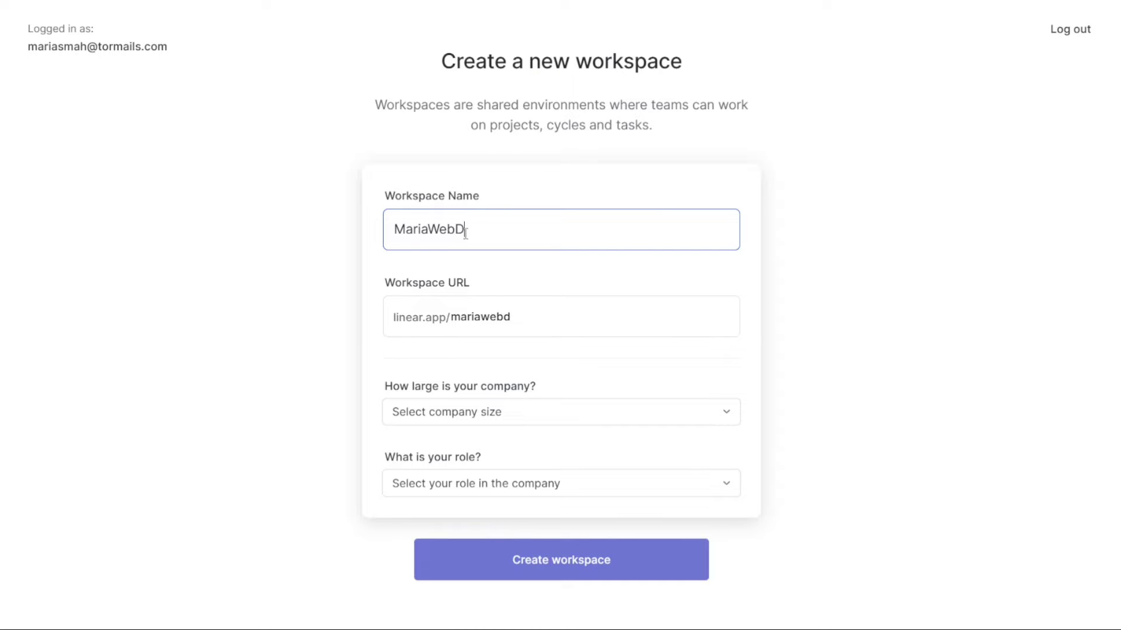
click(501, 408)
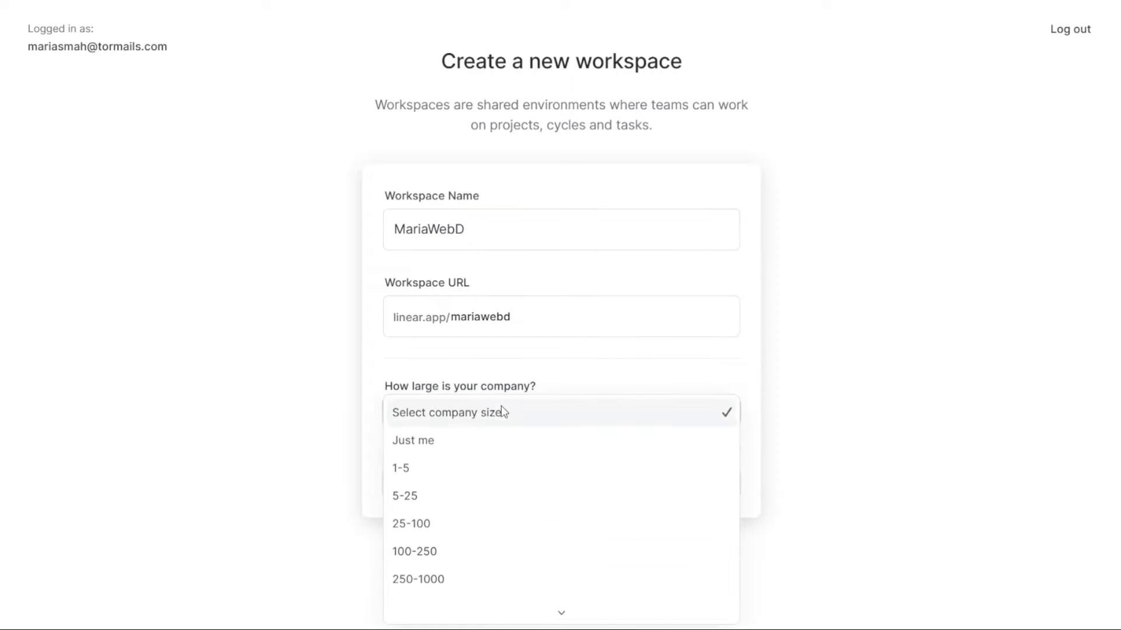
click(463, 468)
click(463, 482)
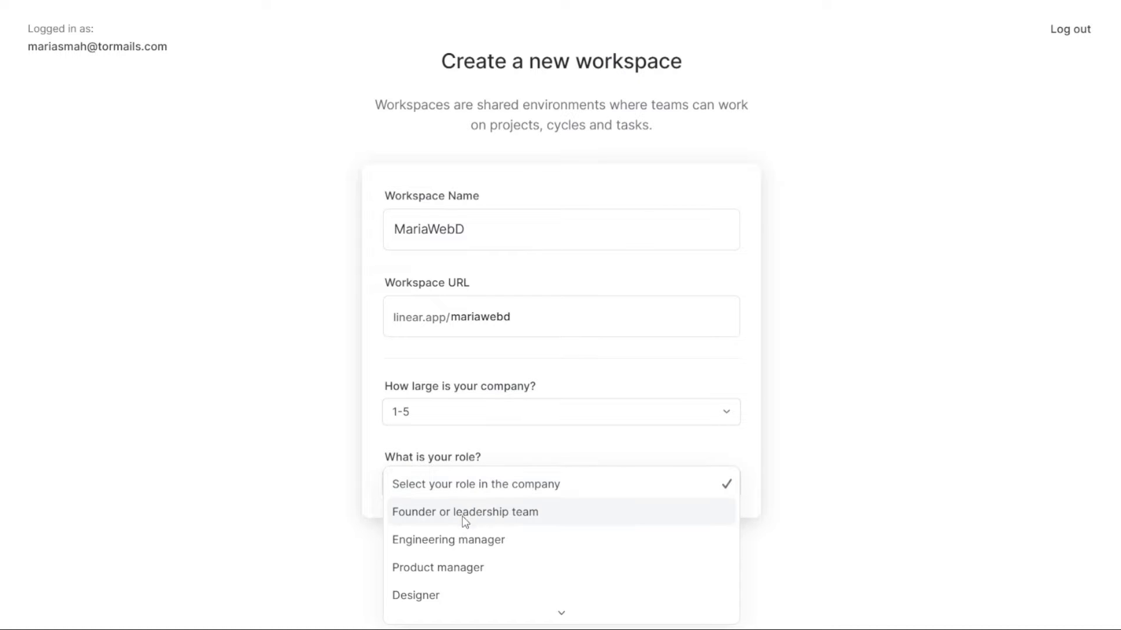
click(455, 569)
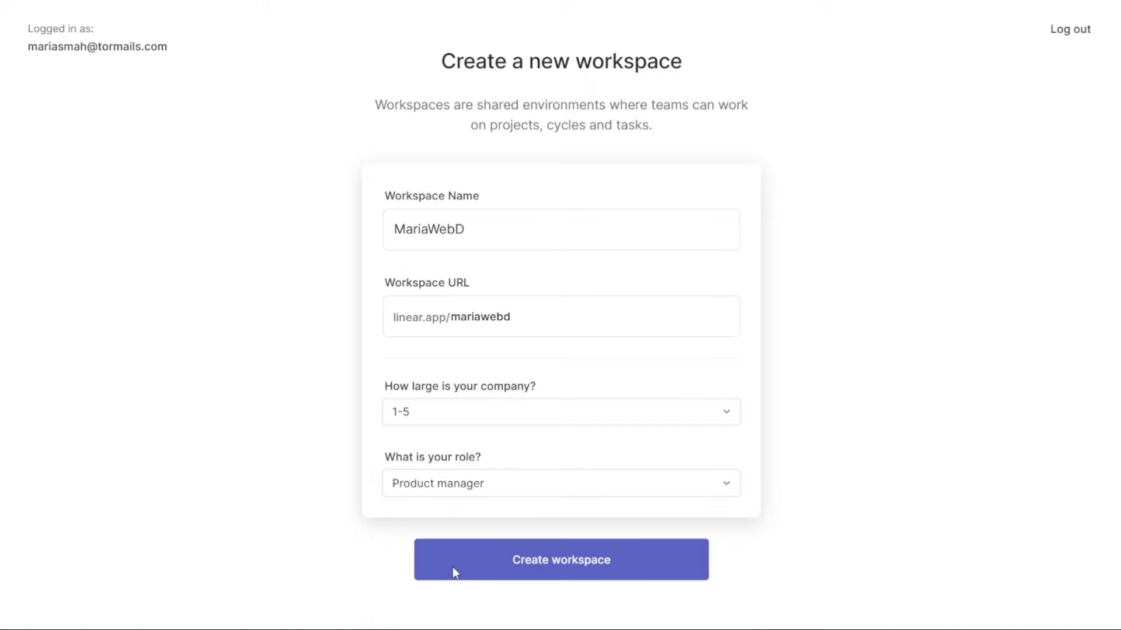
click(570, 562)
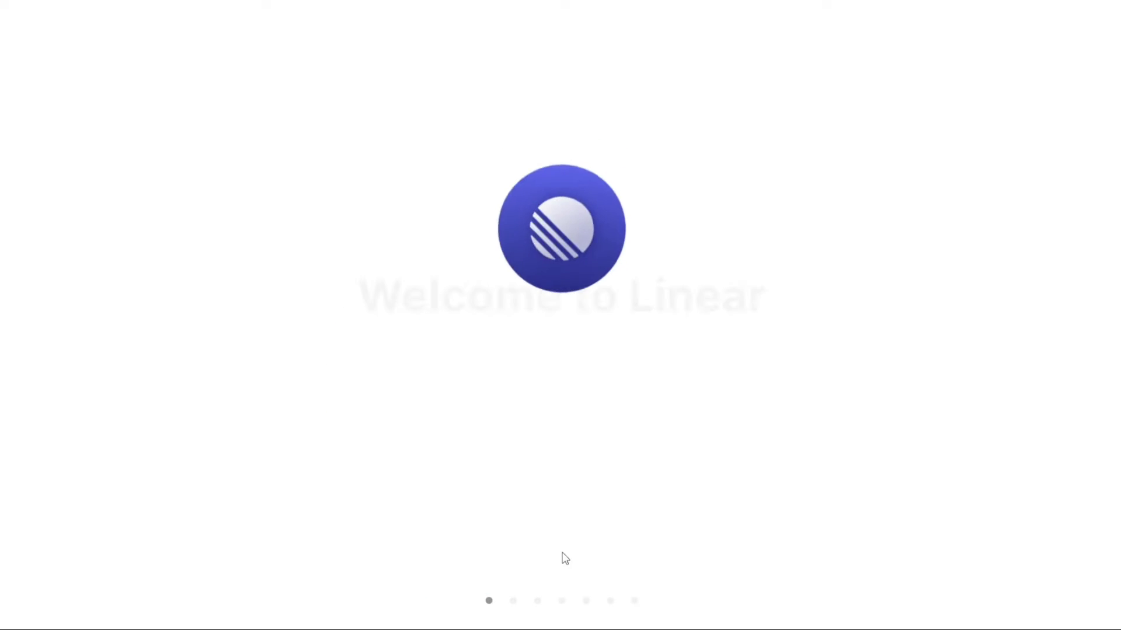
Step: Complete onboarding with the Light style, skipping GitHub and co-worker invitations
click(601, 407)
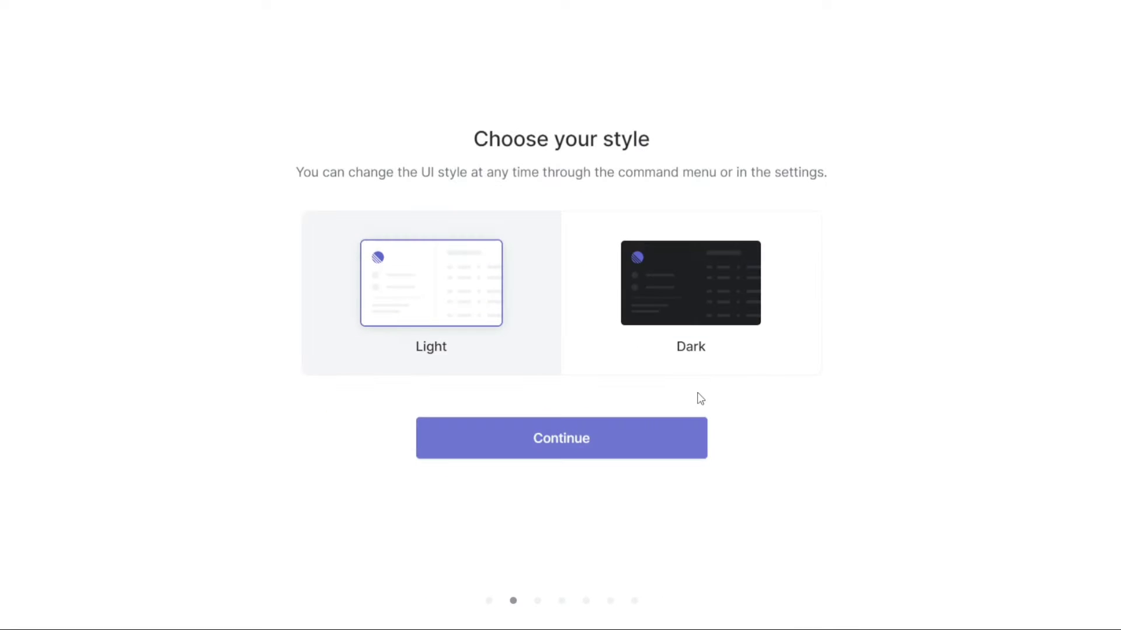
click(642, 432)
click(598, 456)
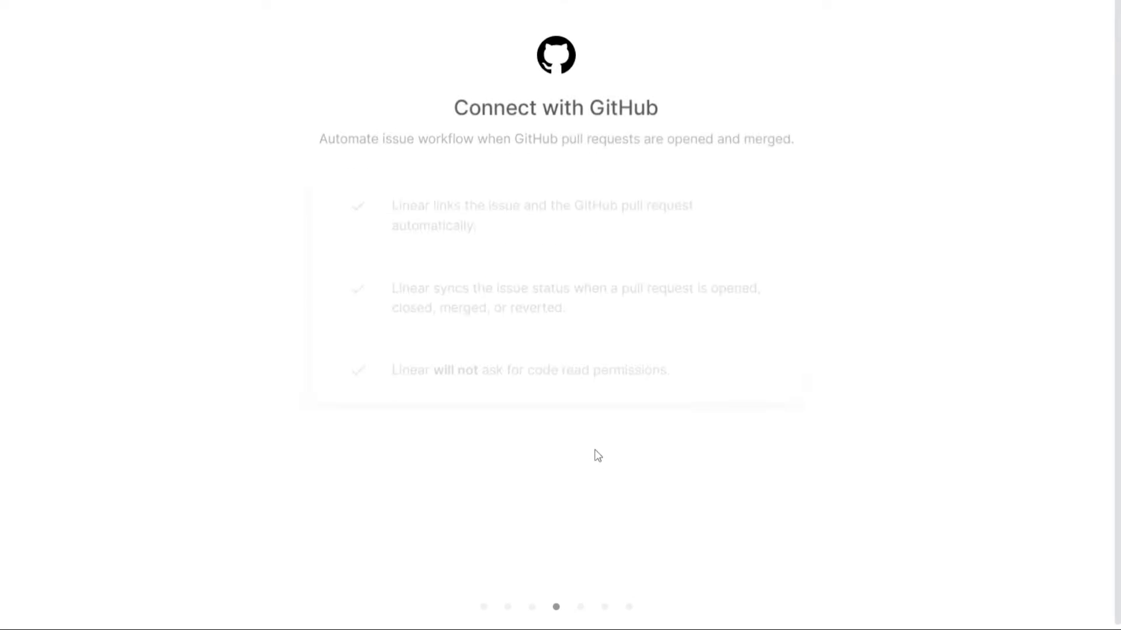
click(563, 547)
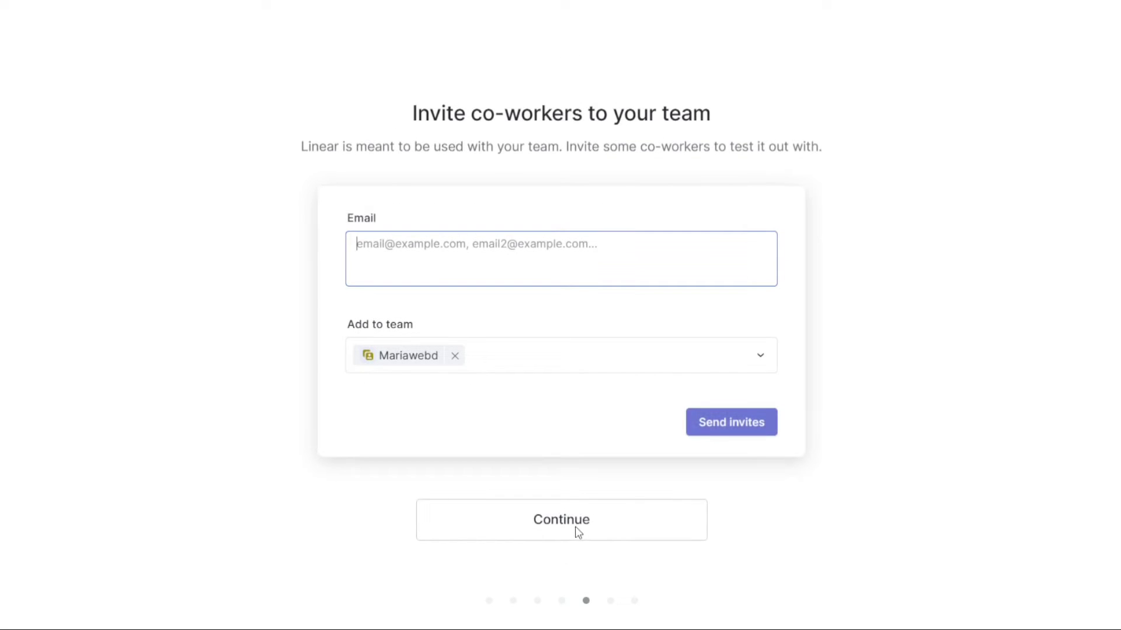
click(576, 531)
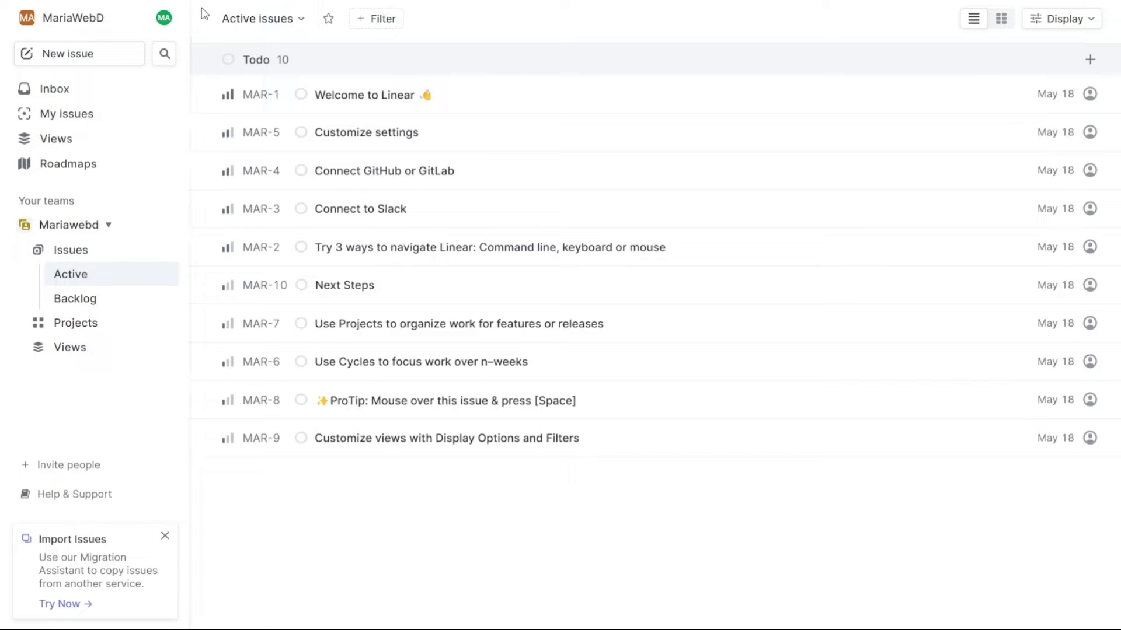
drag(190, 7, 192, 7)
Step: Look through the account and workspace option menus, closing each
click(165, 19)
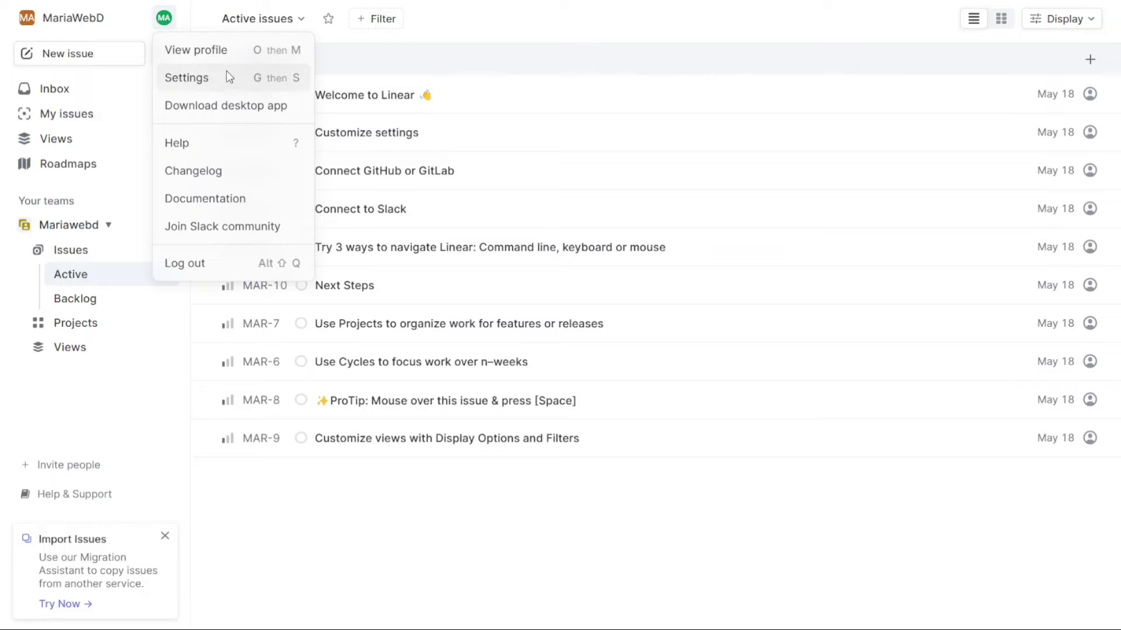
click(187, 13)
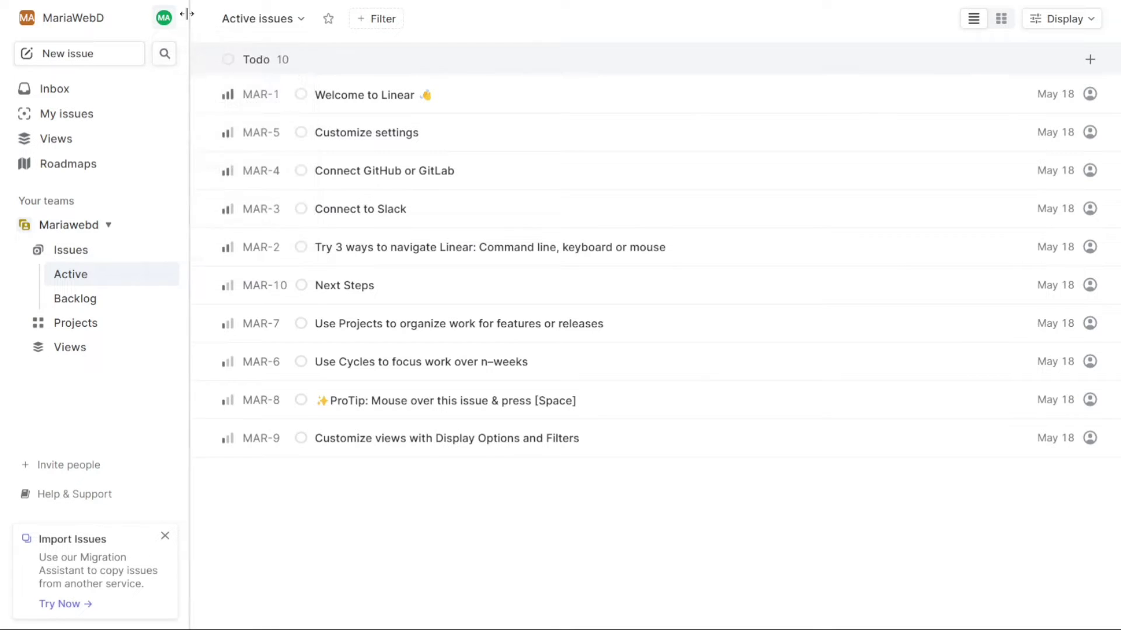
click(80, 21)
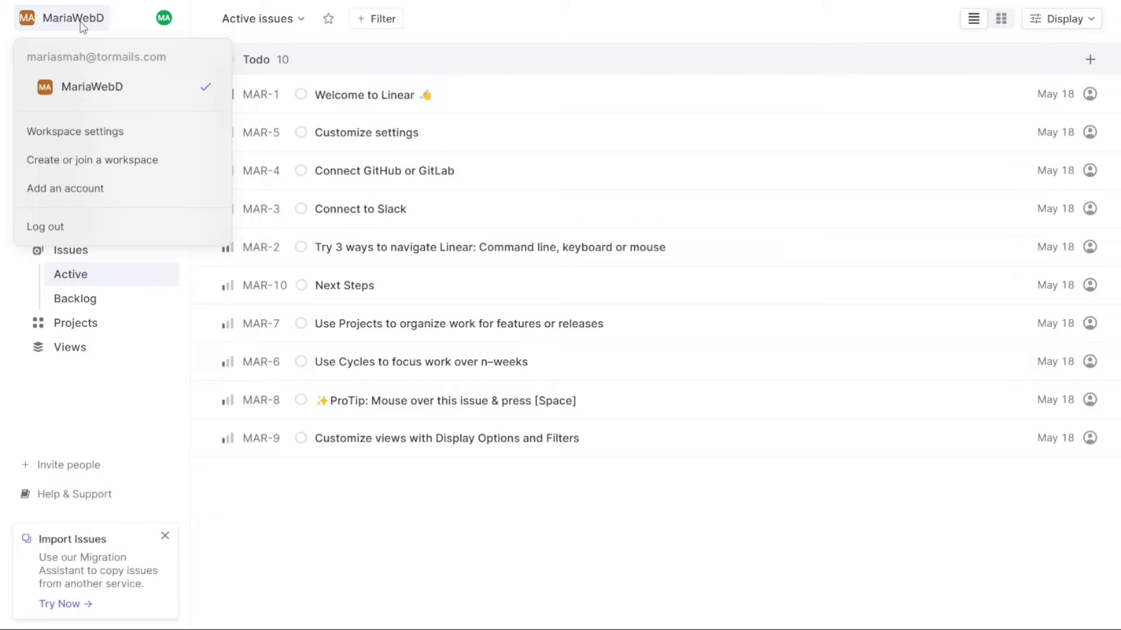
click(123, 25)
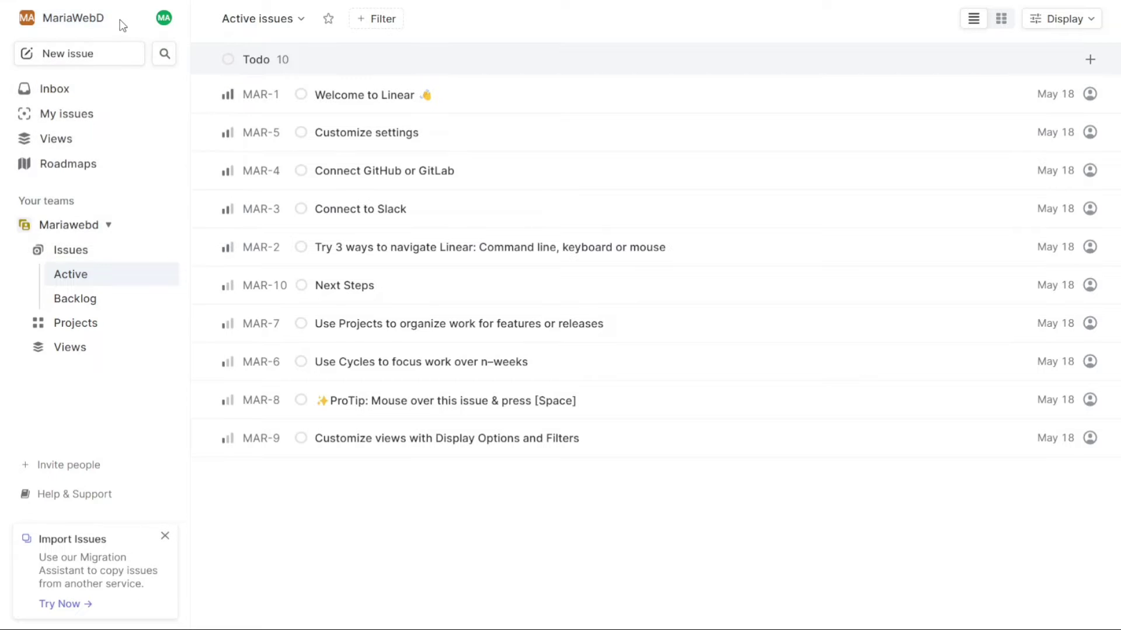
click(100, 24)
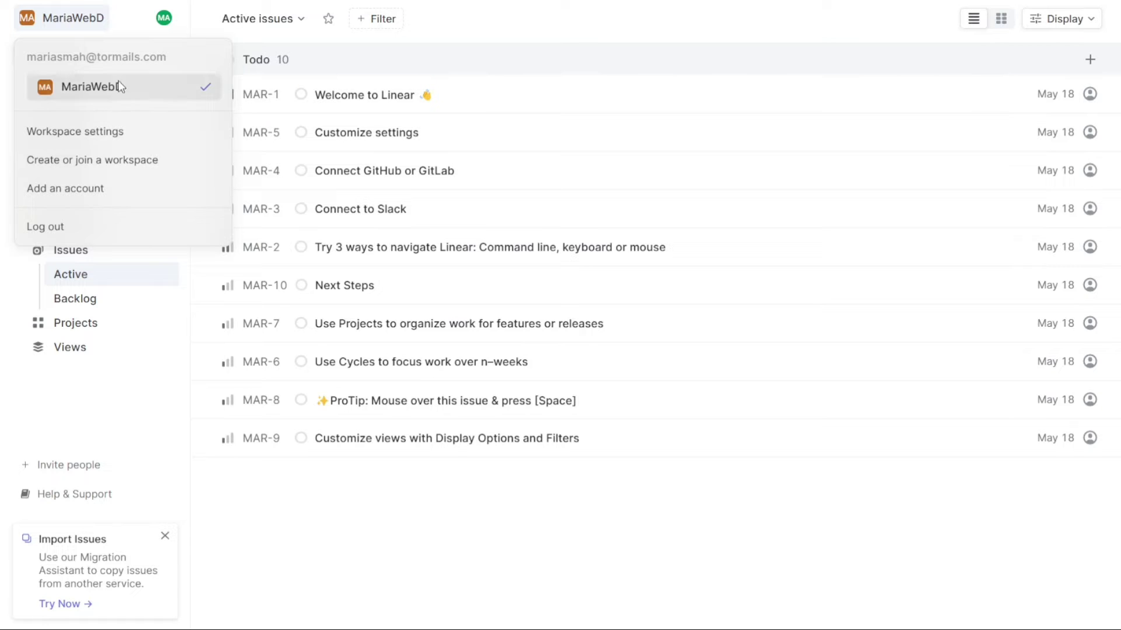
click(129, 28)
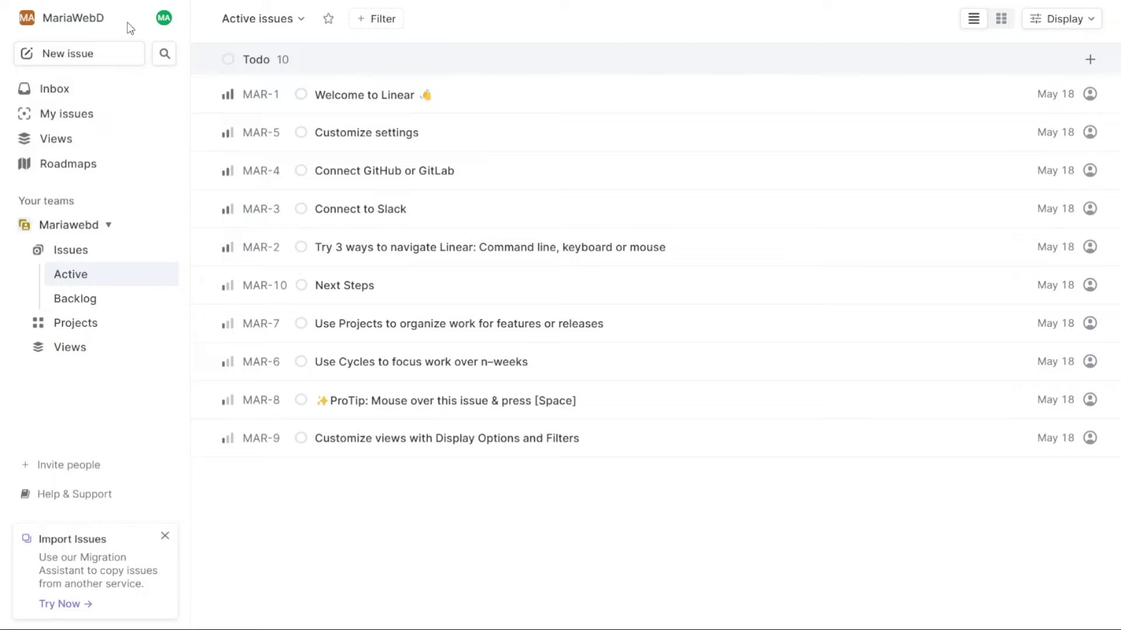
Step: Visit the workspace settings, then return to the Active issues list
click(49, 27)
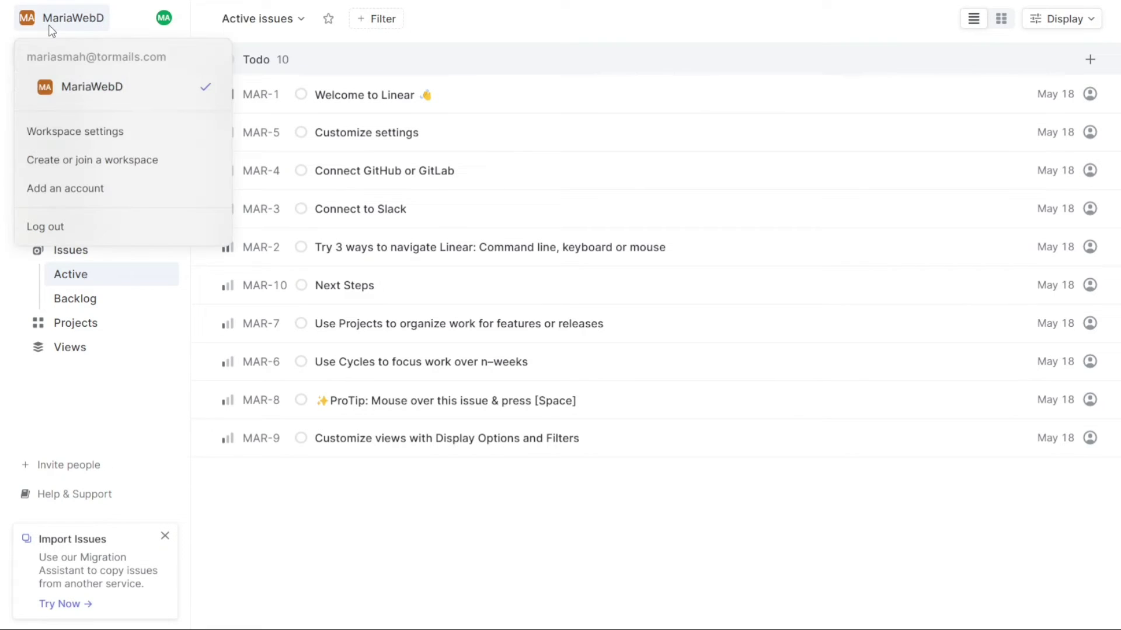
click(102, 132)
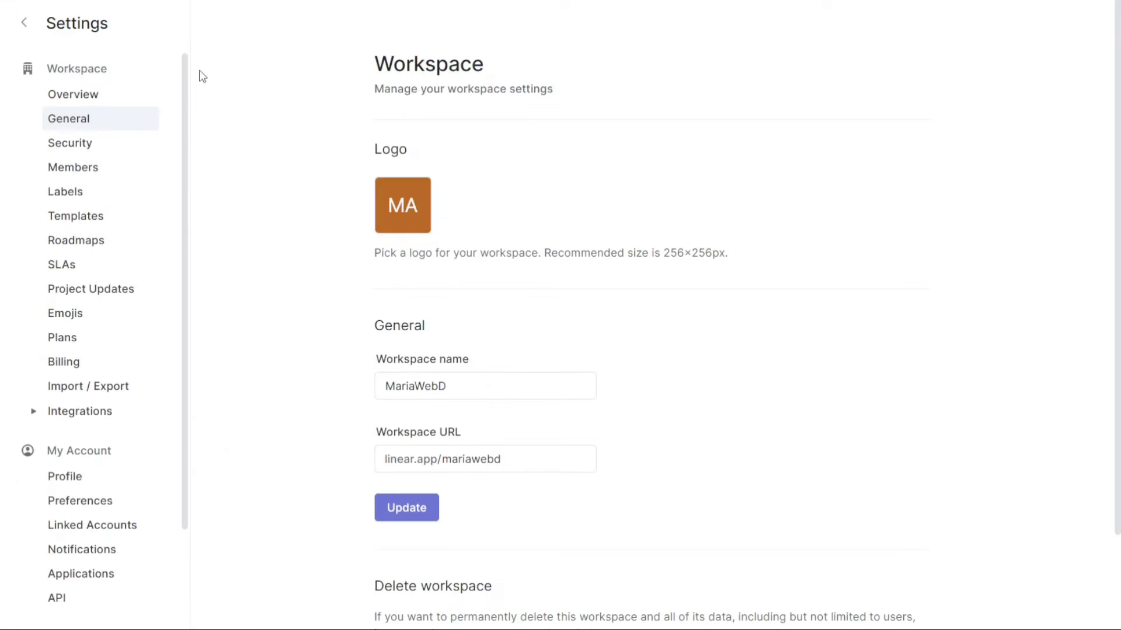
click(26, 25)
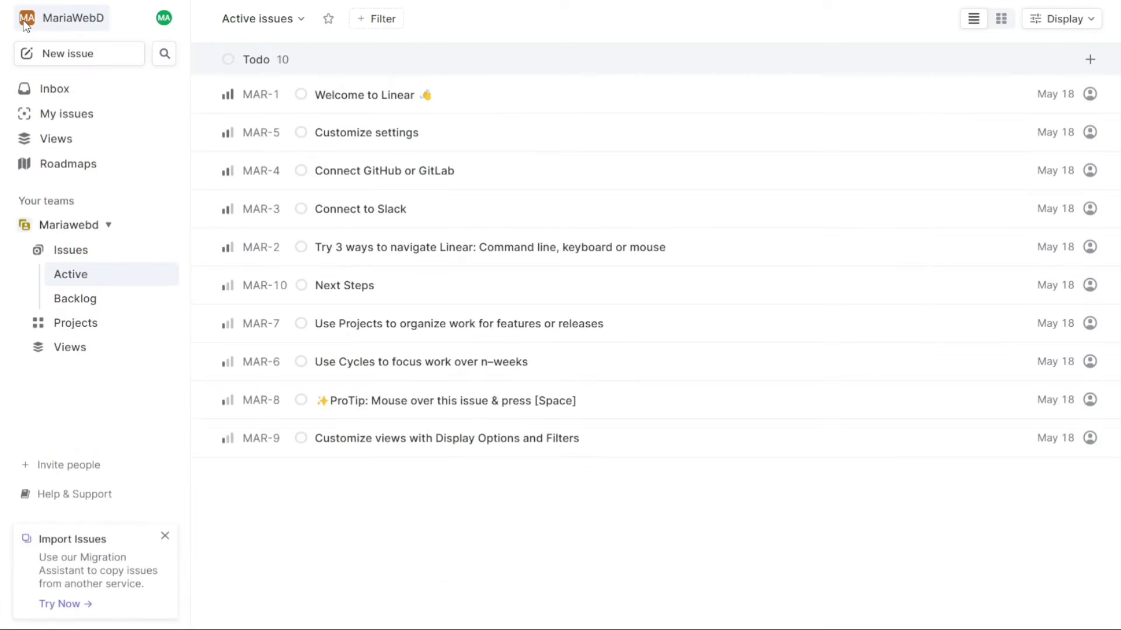
click(102, 17)
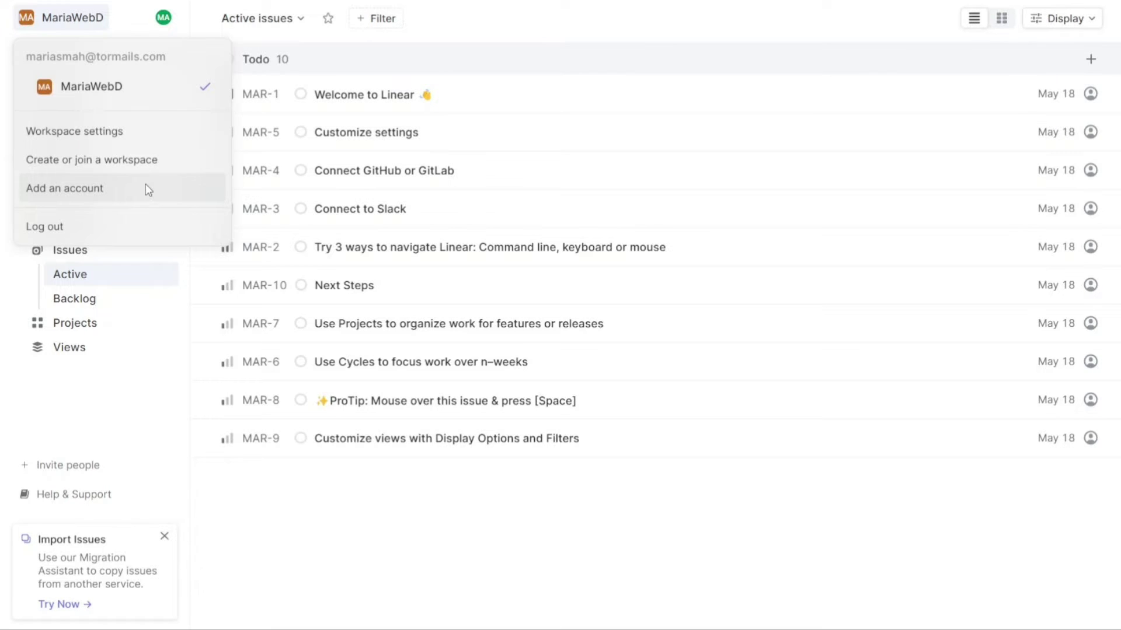
key(Escape)
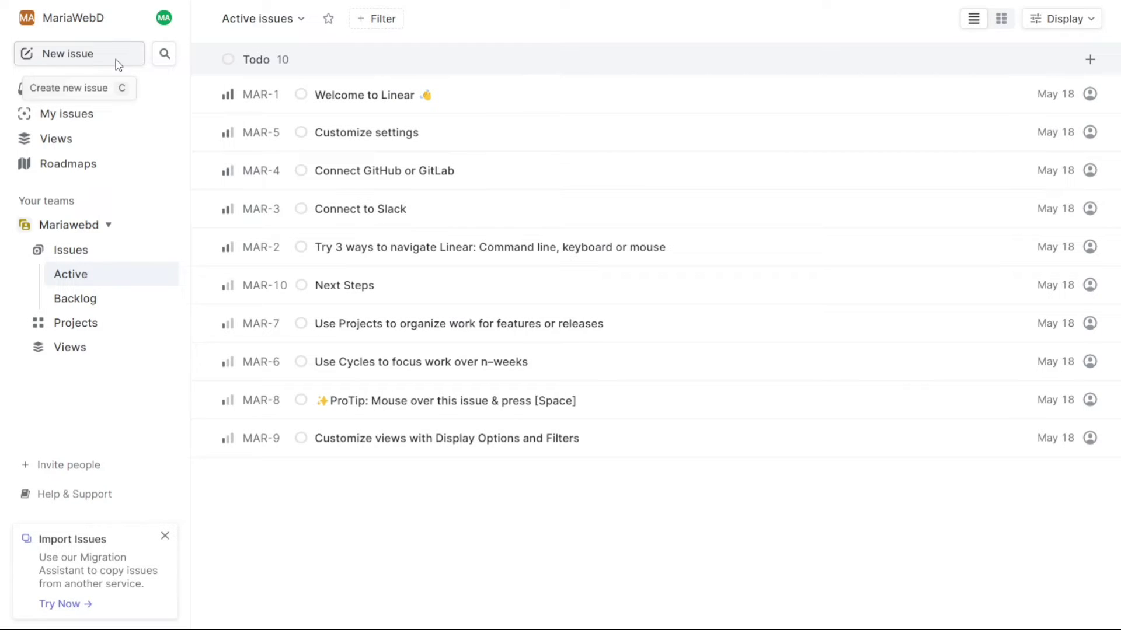
Step: Create Todo issue 'MyIssue' (MAR-11) in the Mariawebd team, leaving its status unchanged
click(74, 59)
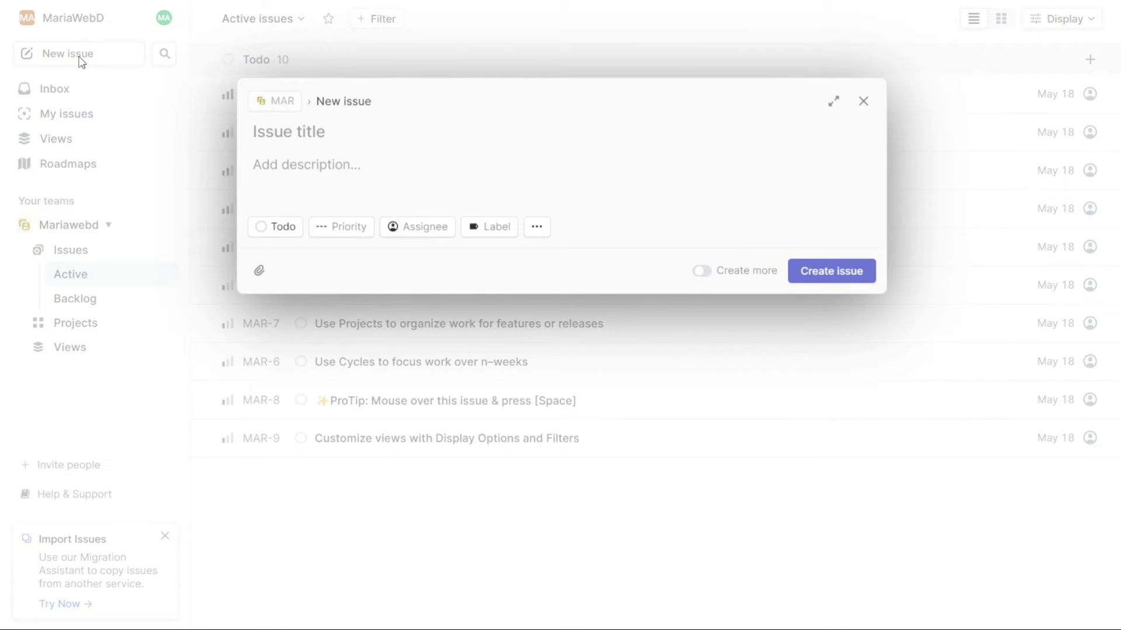
key(Escape)
click(73, 57)
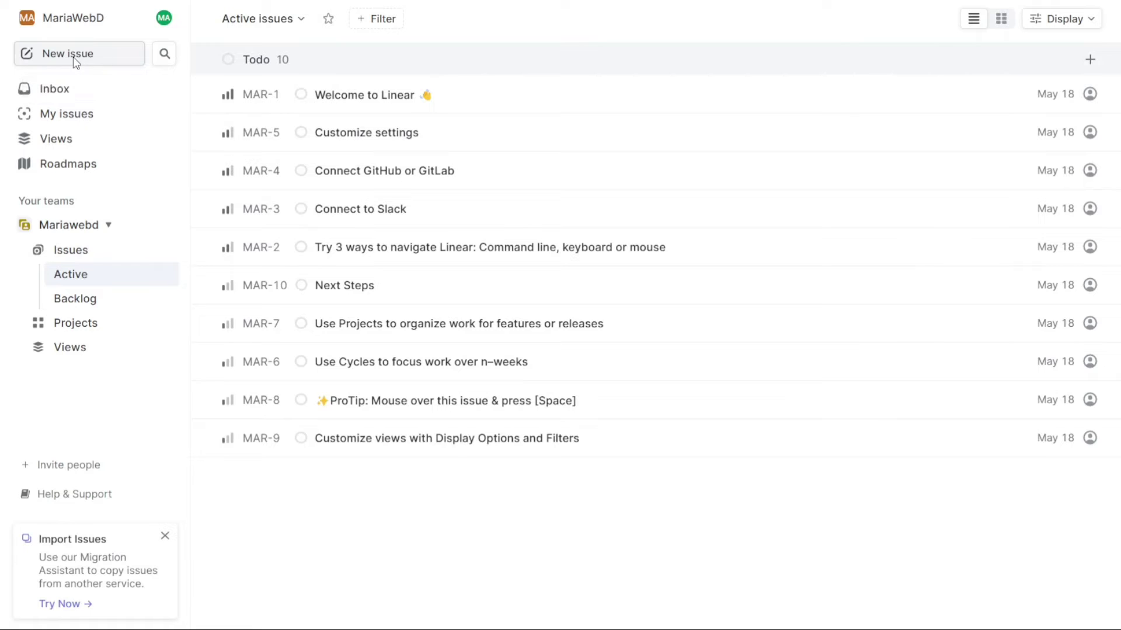
text(yIssue)
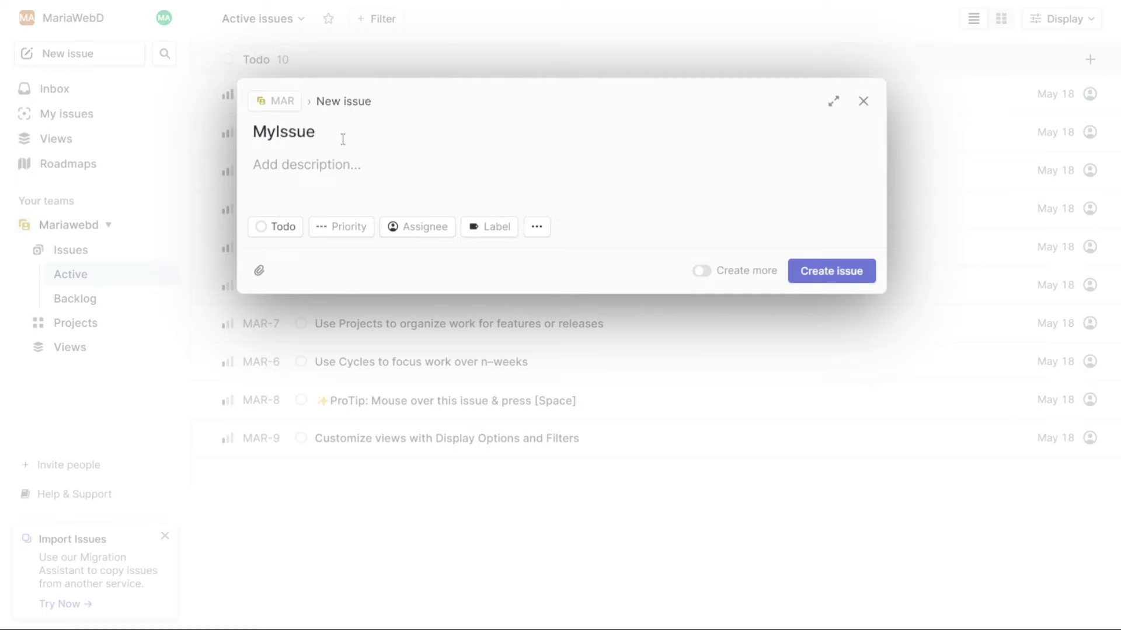
click(279, 232)
click(333, 233)
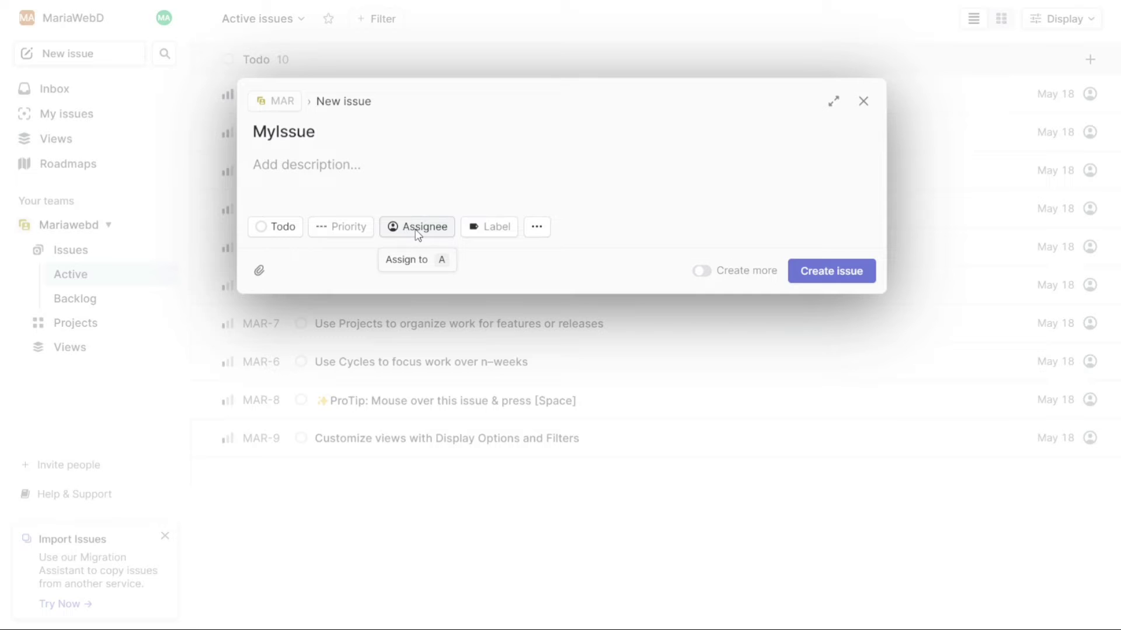
click(543, 176)
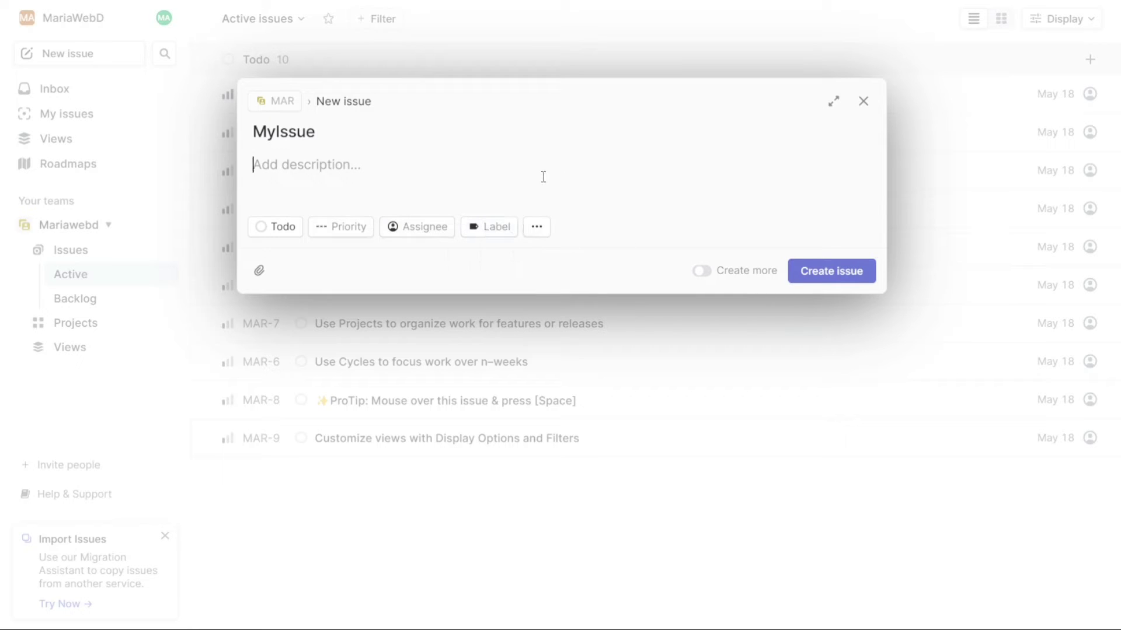
click(830, 272)
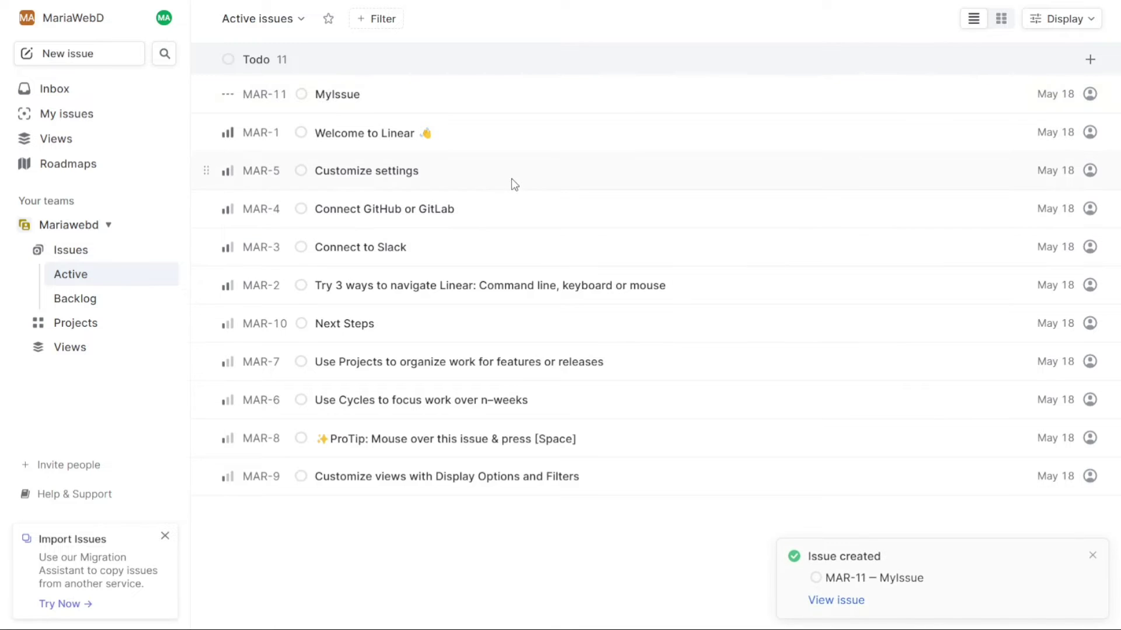
Step: View MAR-11 MyIssue's details, move its row, then bring up workspace search
click(361, 99)
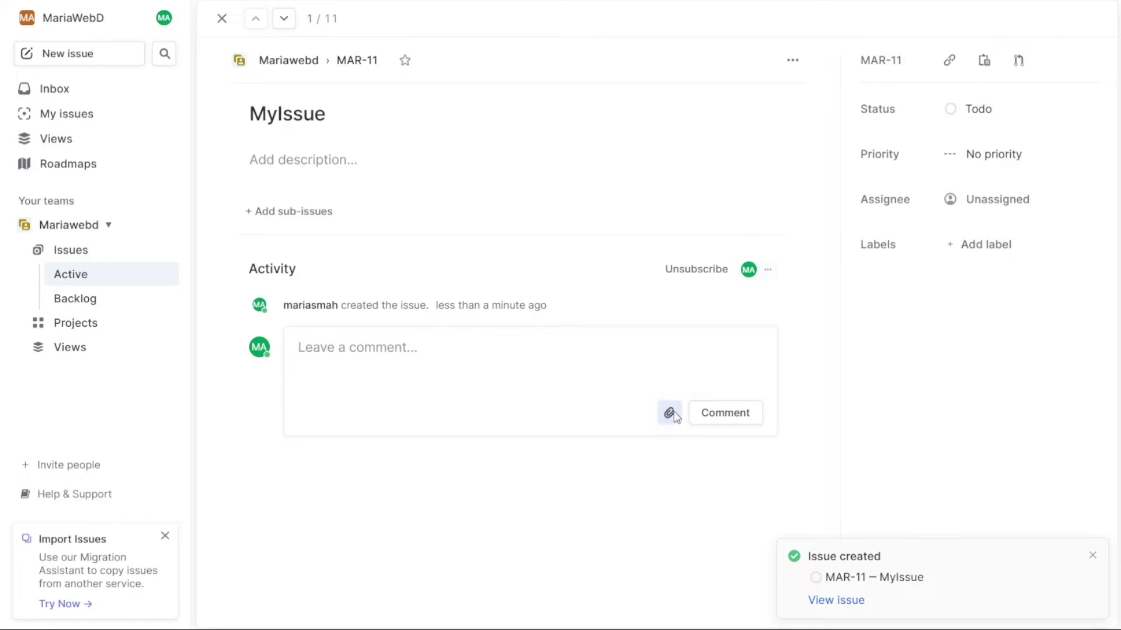
click(220, 19)
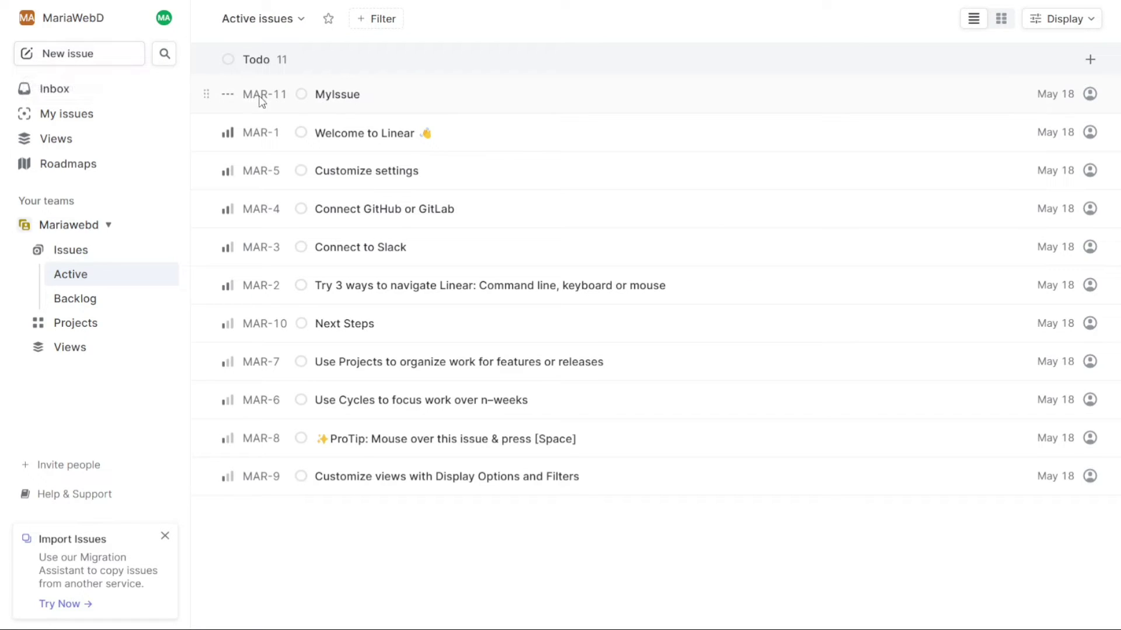
mouse_move(202, 95)
mouse_down()
mouse_move(207, 154)
mouse_move(233, 175)
mouse_move(214, 92)
mouse_up()
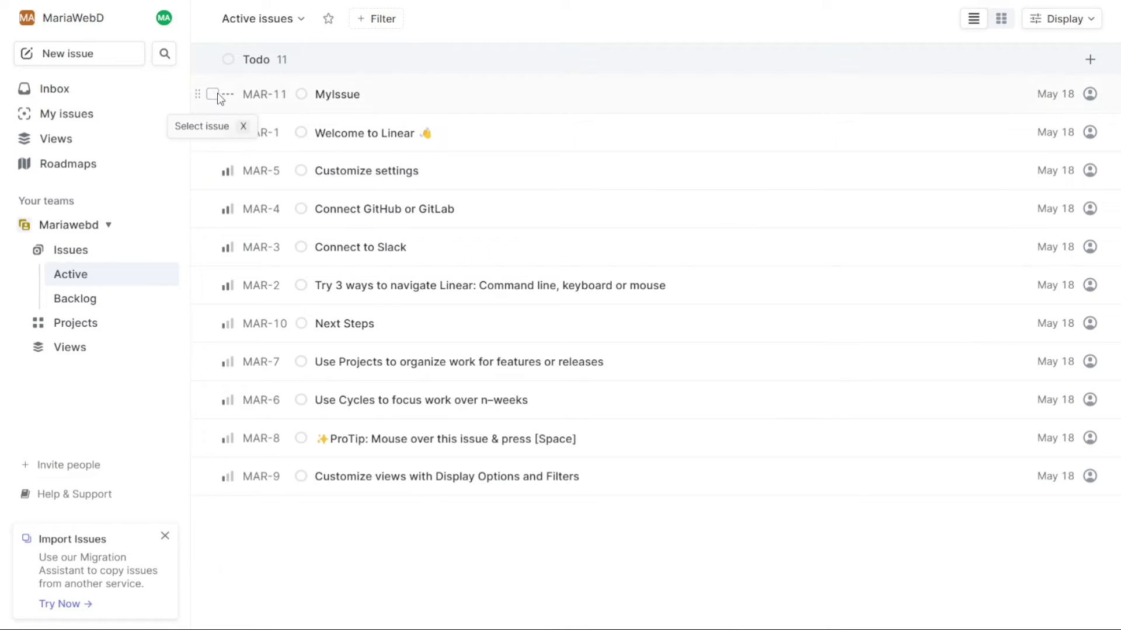
click(163, 55)
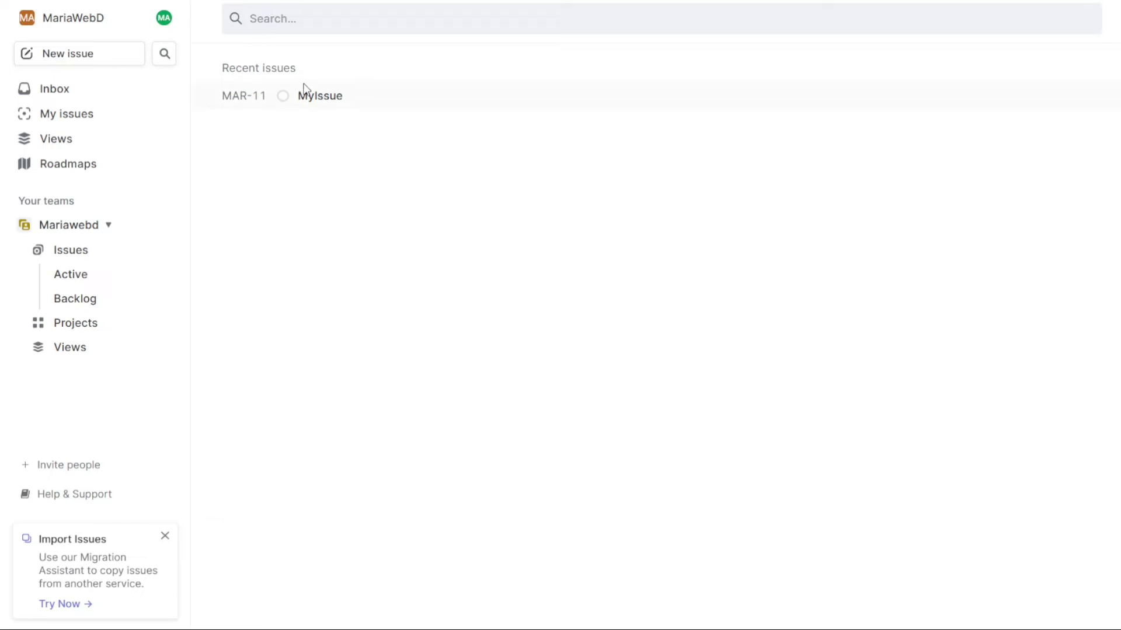
Step: View the empty Inbox and its filters: notification type, priority and project
click(102, 96)
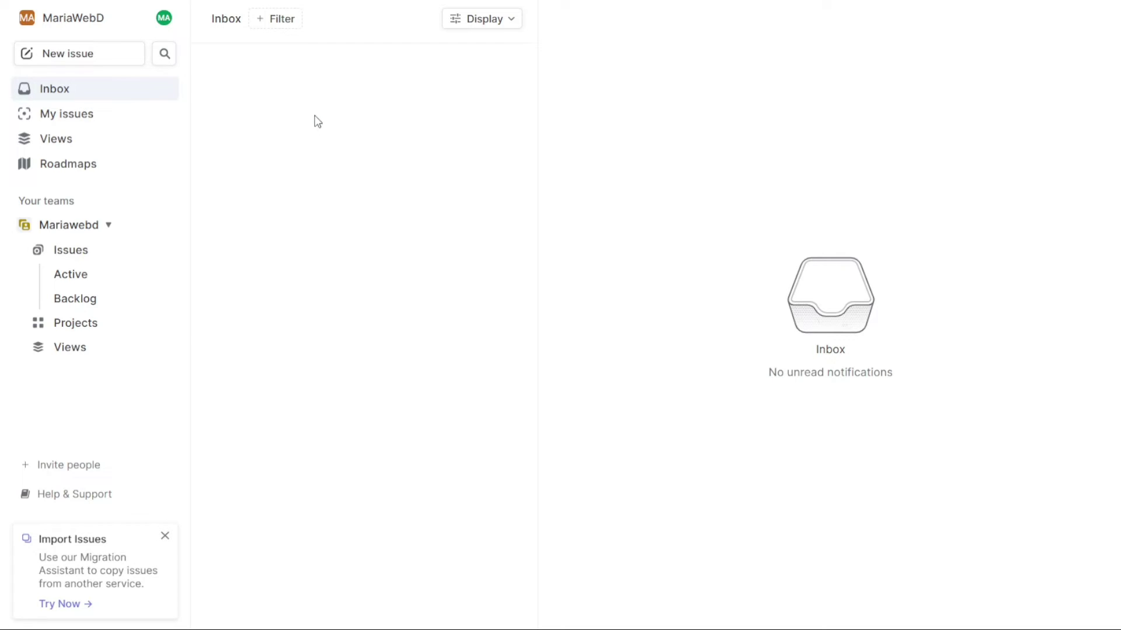
click(283, 21)
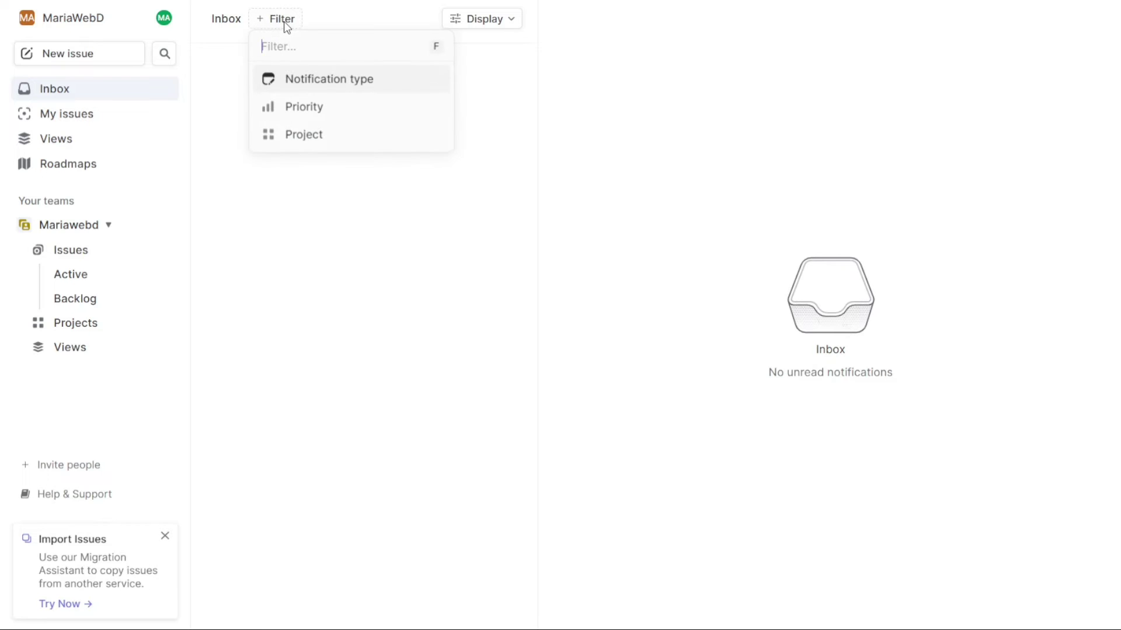
click(394, 13)
Step: On My issues, review the Assigned, Created and Subscribed tabs
click(84, 112)
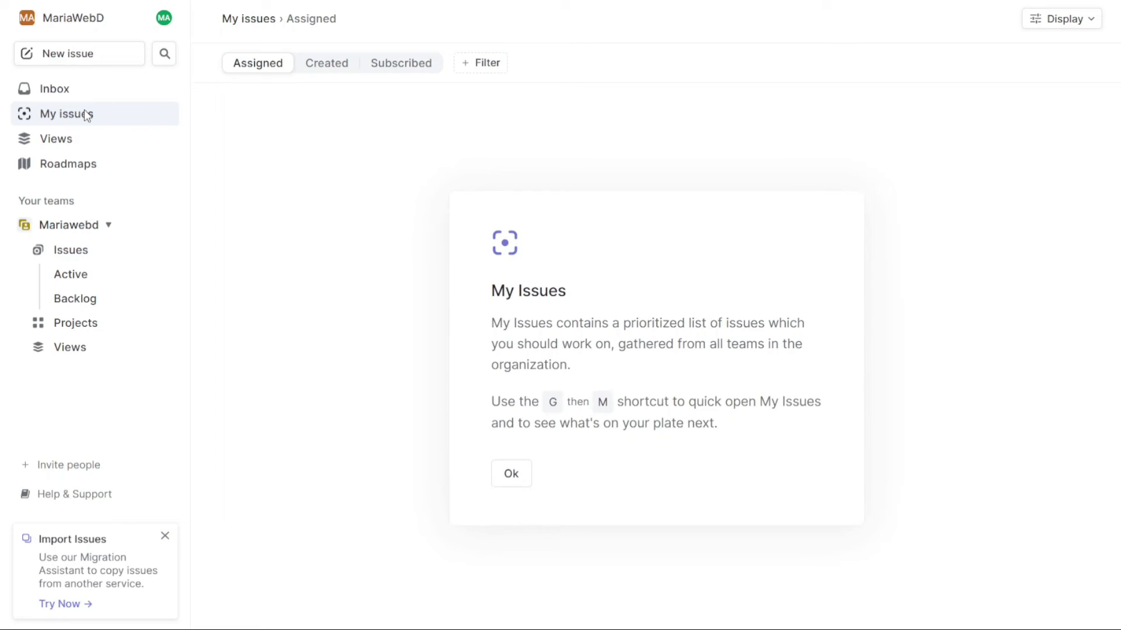
click(507, 485)
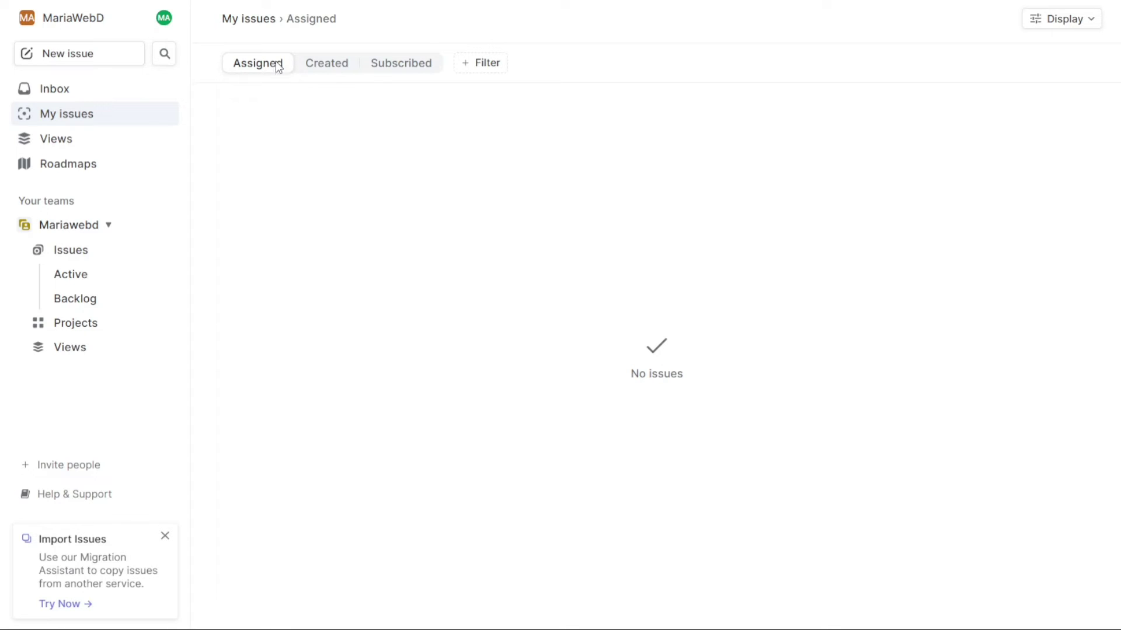
click(313, 69)
click(390, 68)
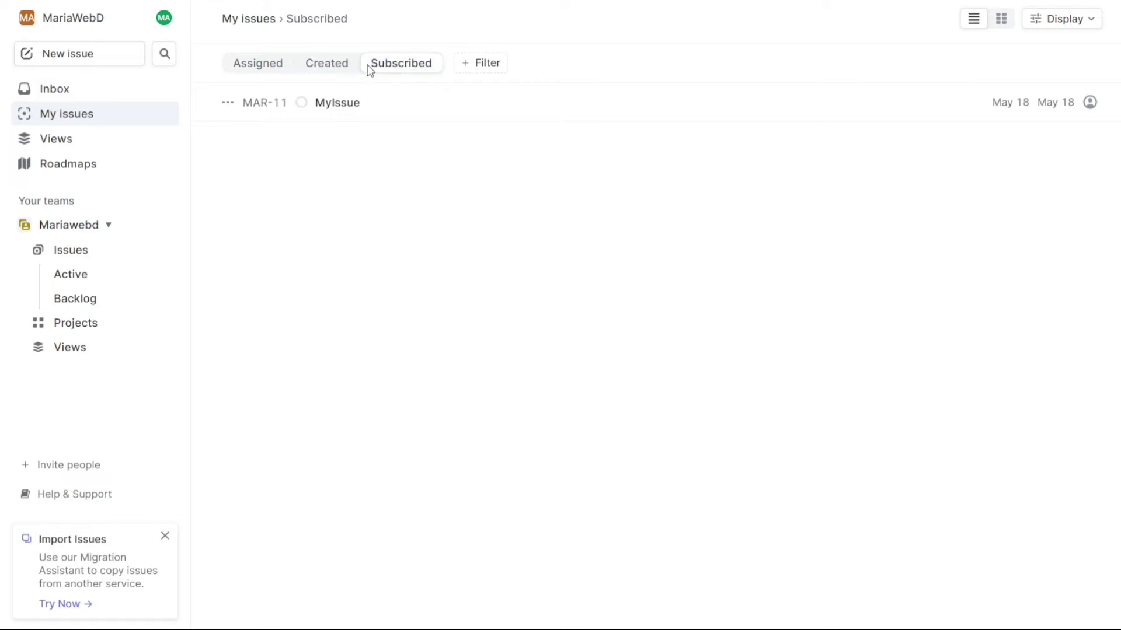
click(332, 70)
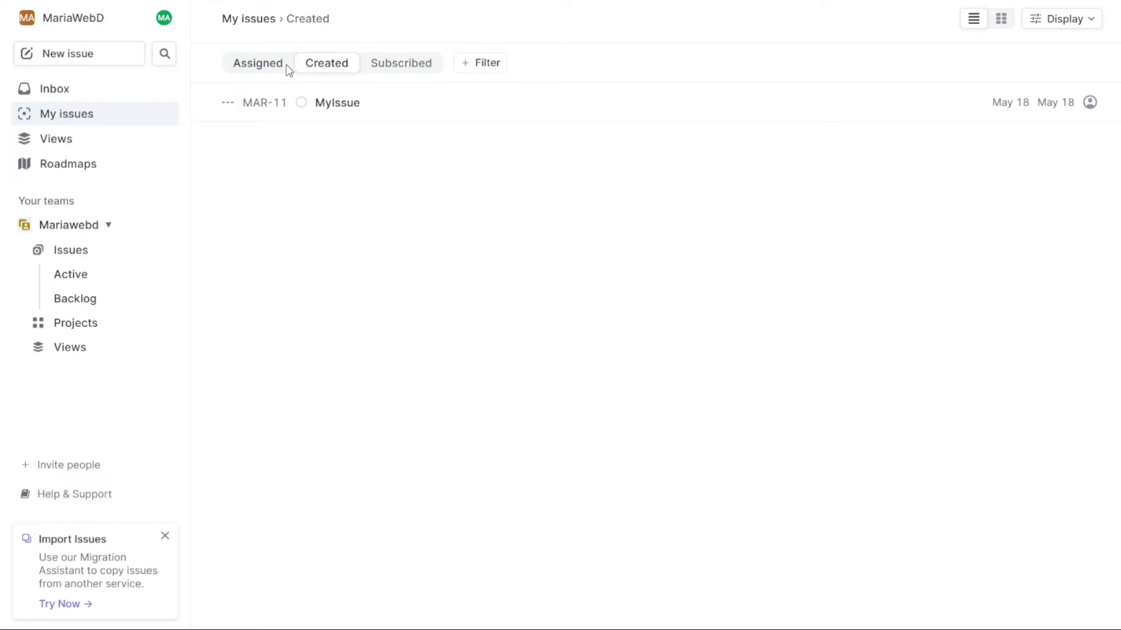
click(261, 68)
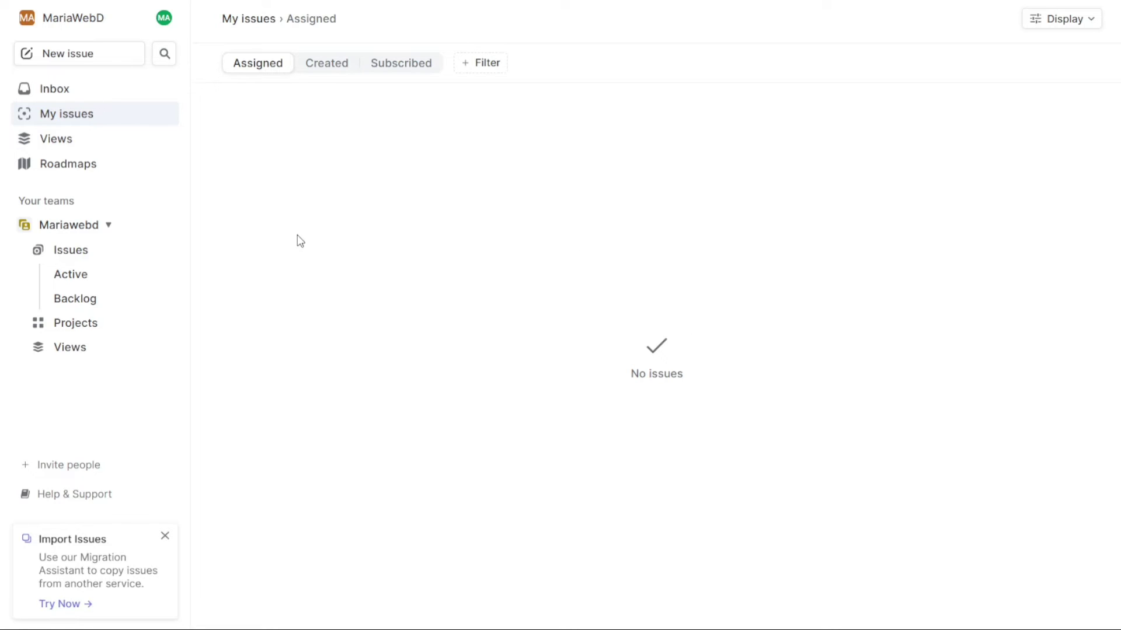
click(328, 66)
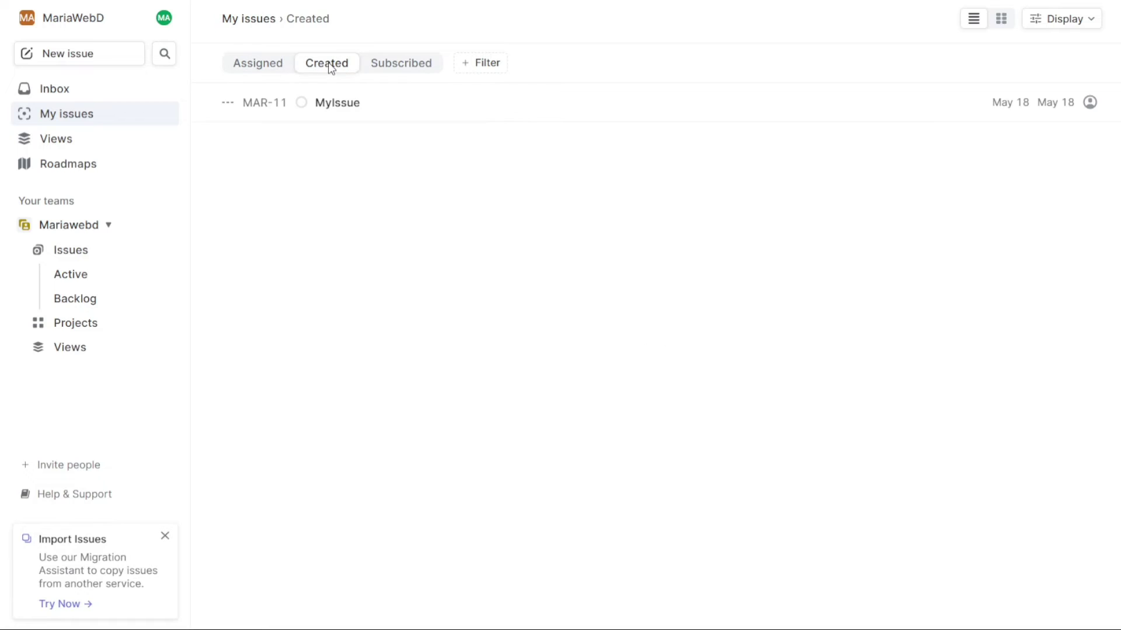
Step: Star MyIssue as a favorite, check Subscribed issues, then go to Views
click(360, 107)
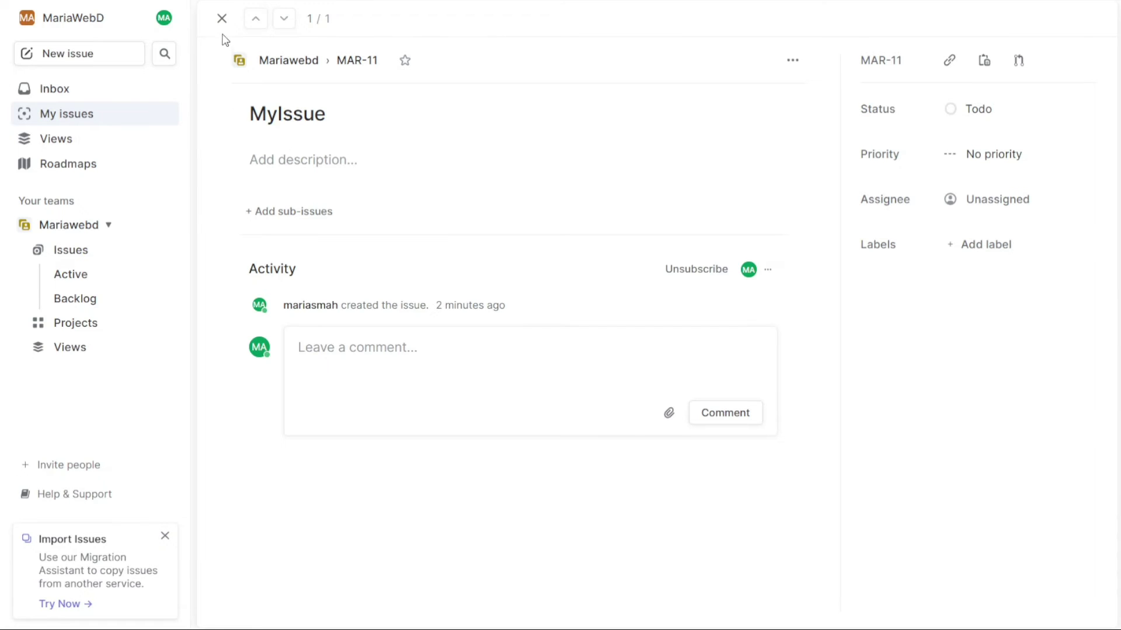
click(406, 61)
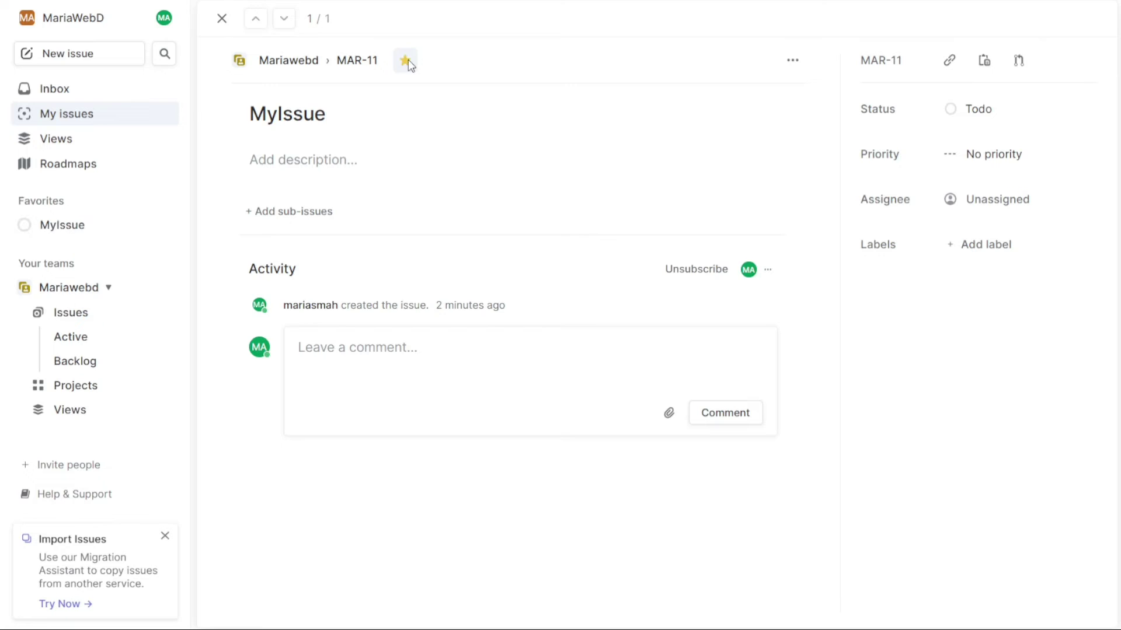
click(222, 19)
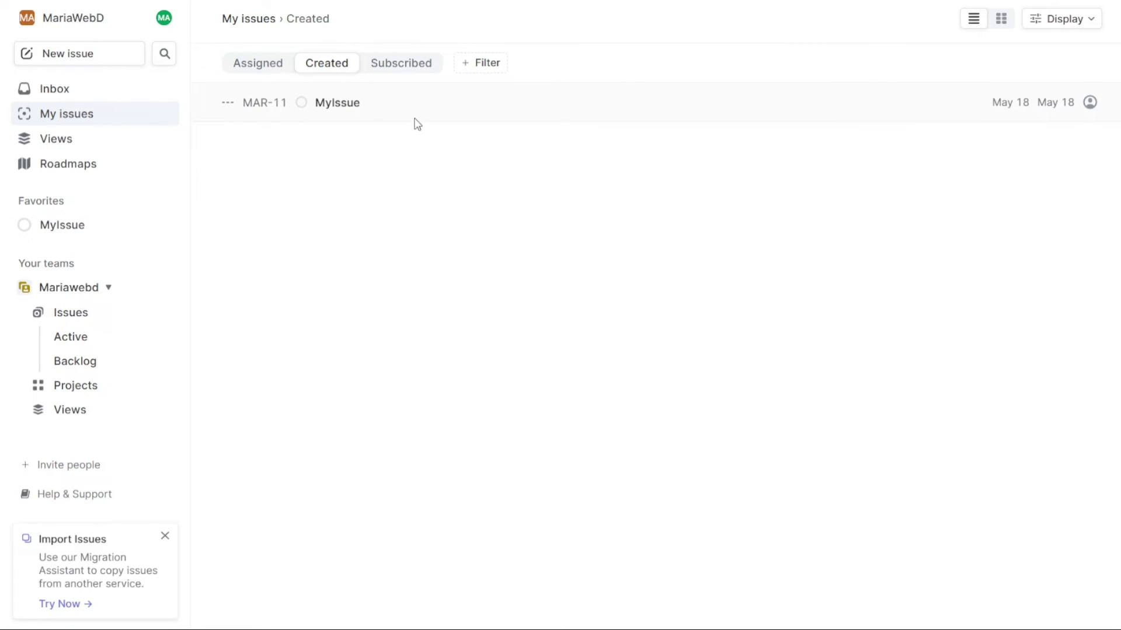
click(407, 61)
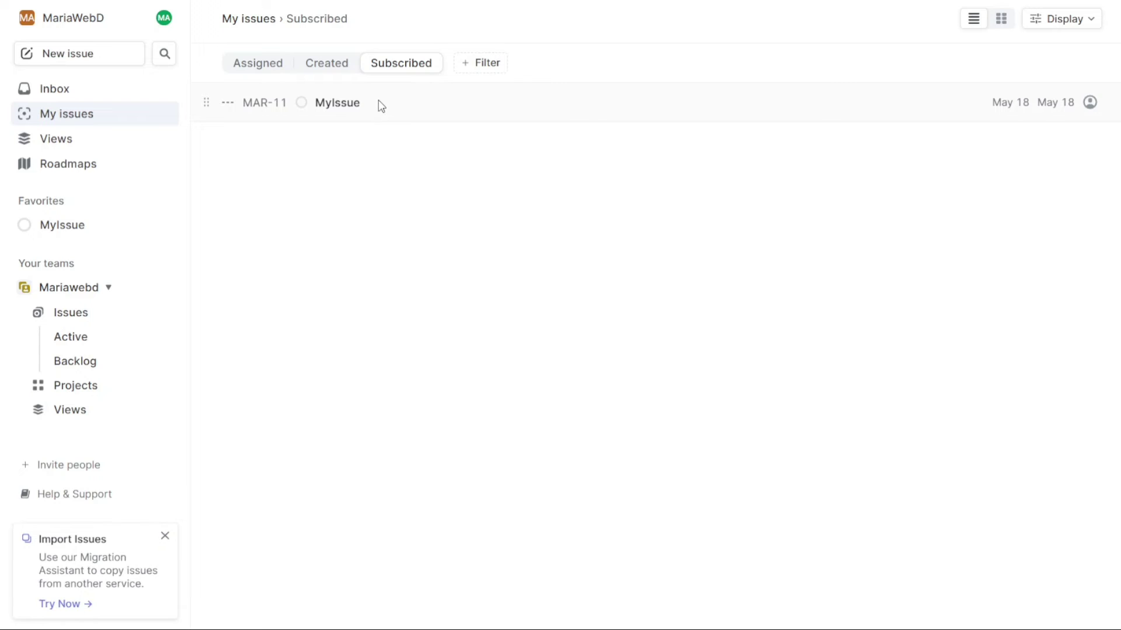
click(89, 146)
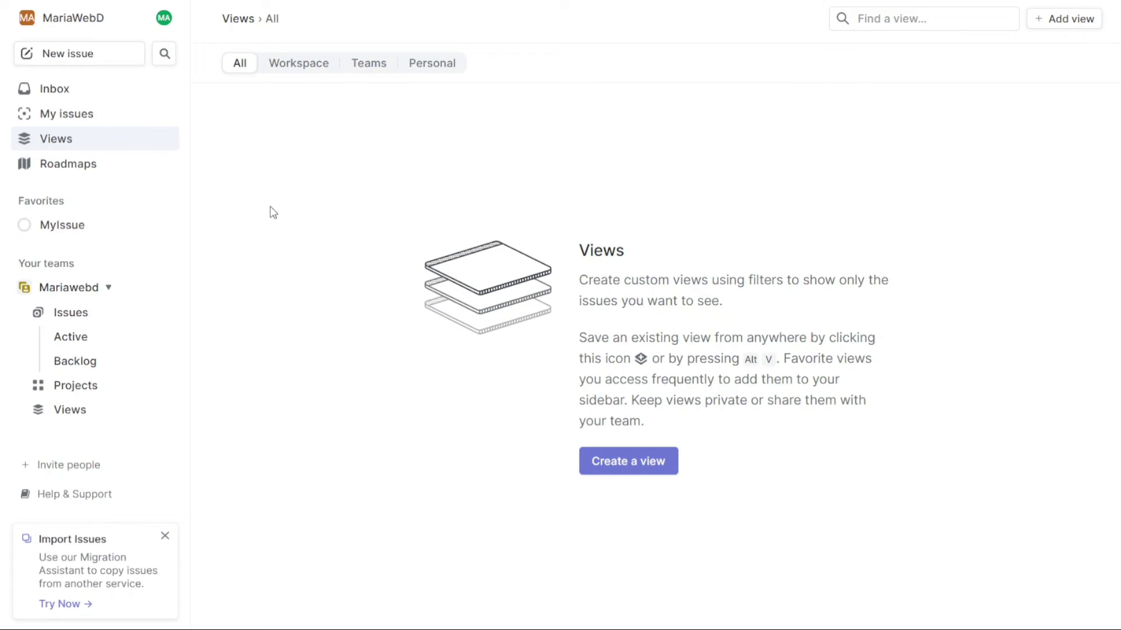
Step: Start a custom view, return to all Views, then open the Roadmaps timeline
click(639, 460)
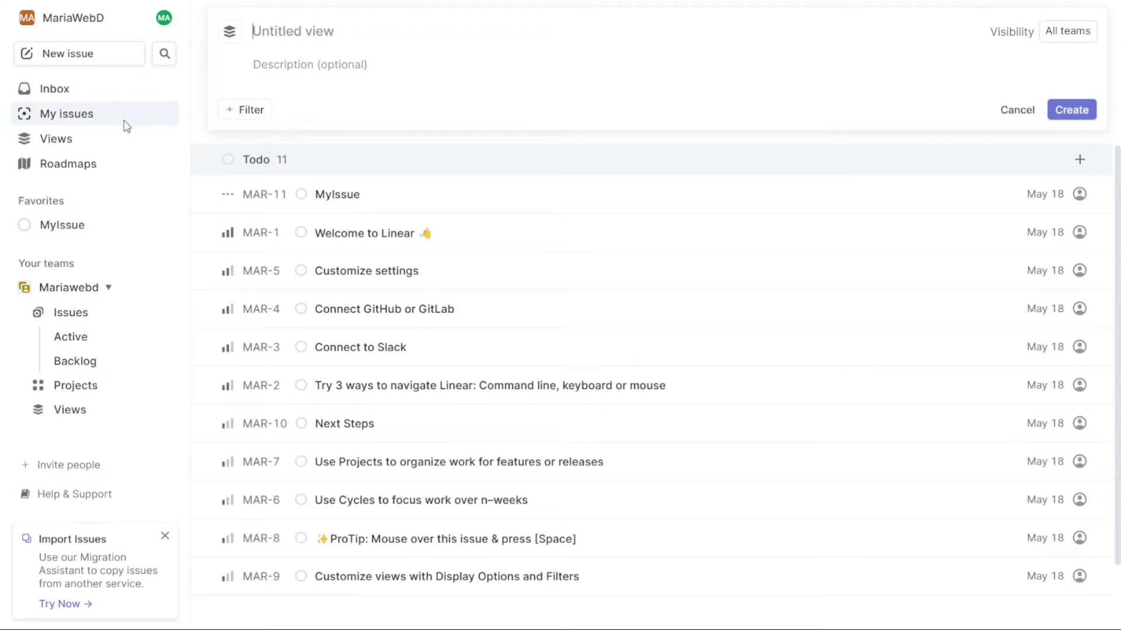
click(108, 138)
click(98, 159)
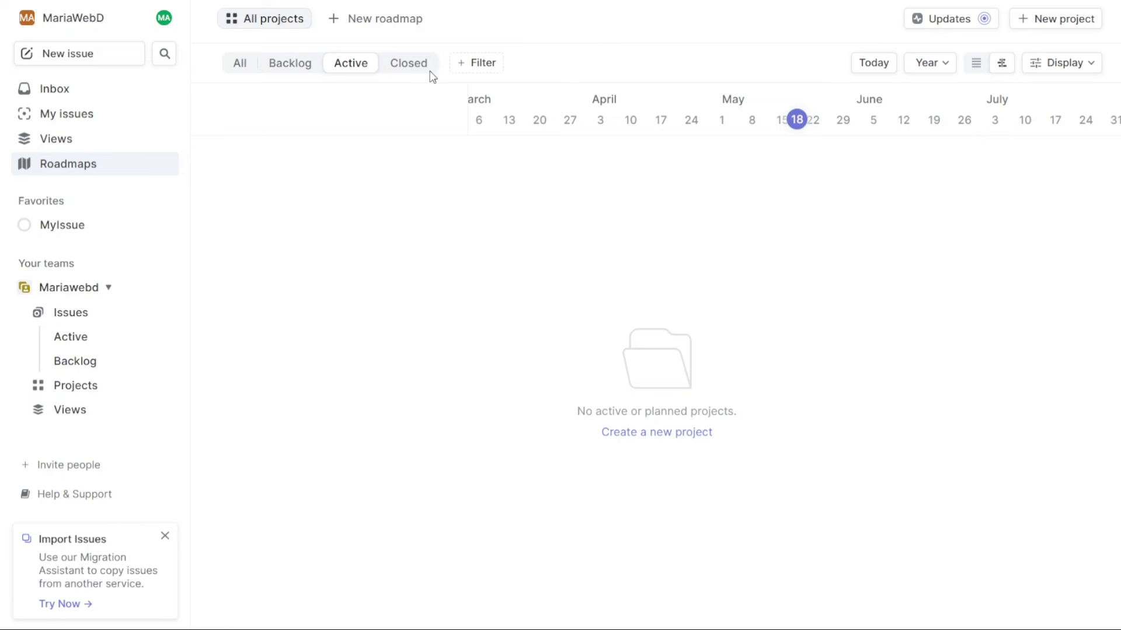
click(385, 19)
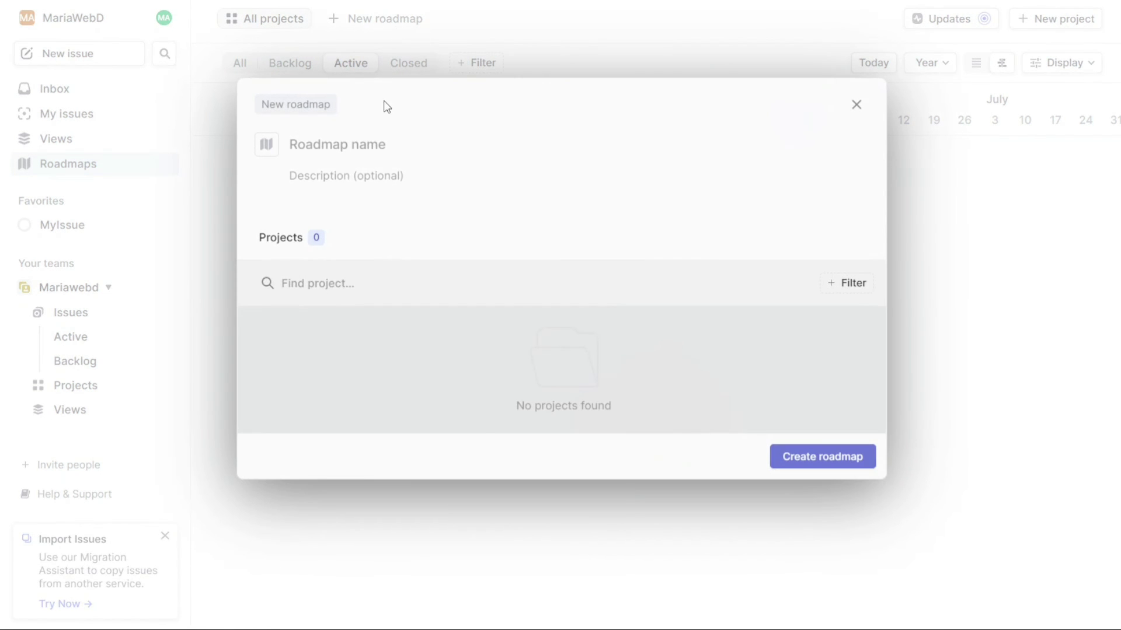
click(456, 35)
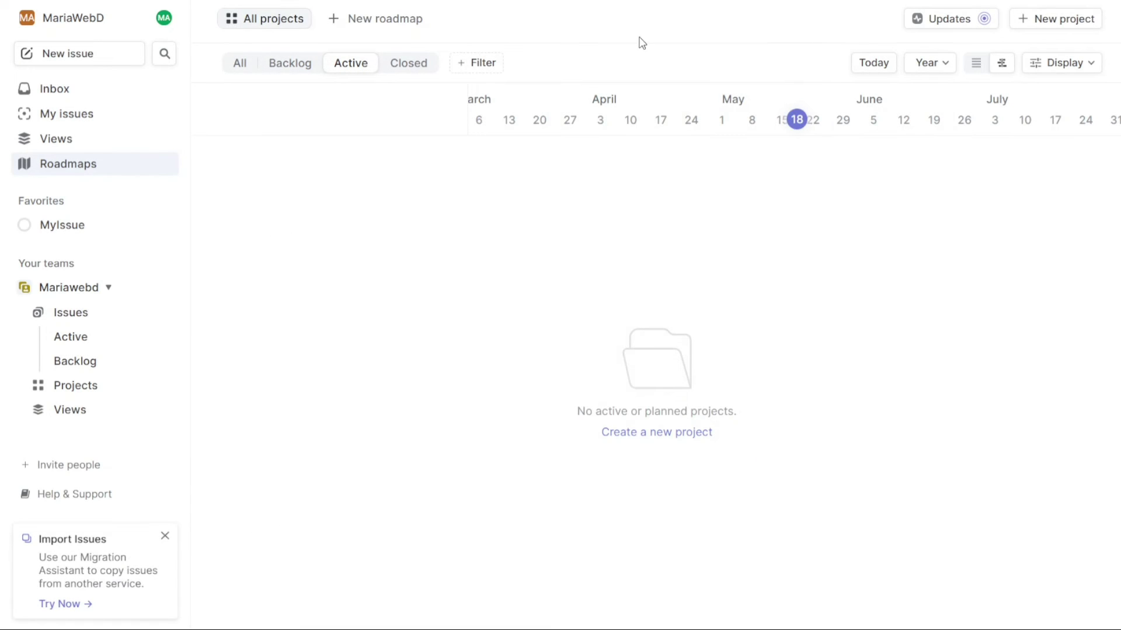
click(1044, 21)
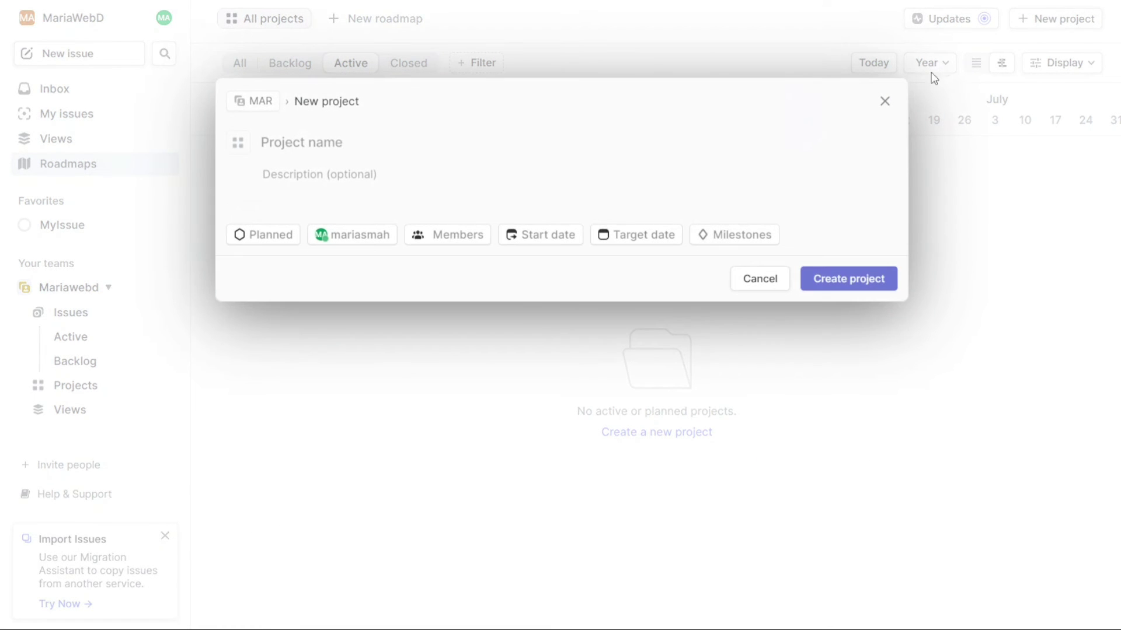
click(886, 102)
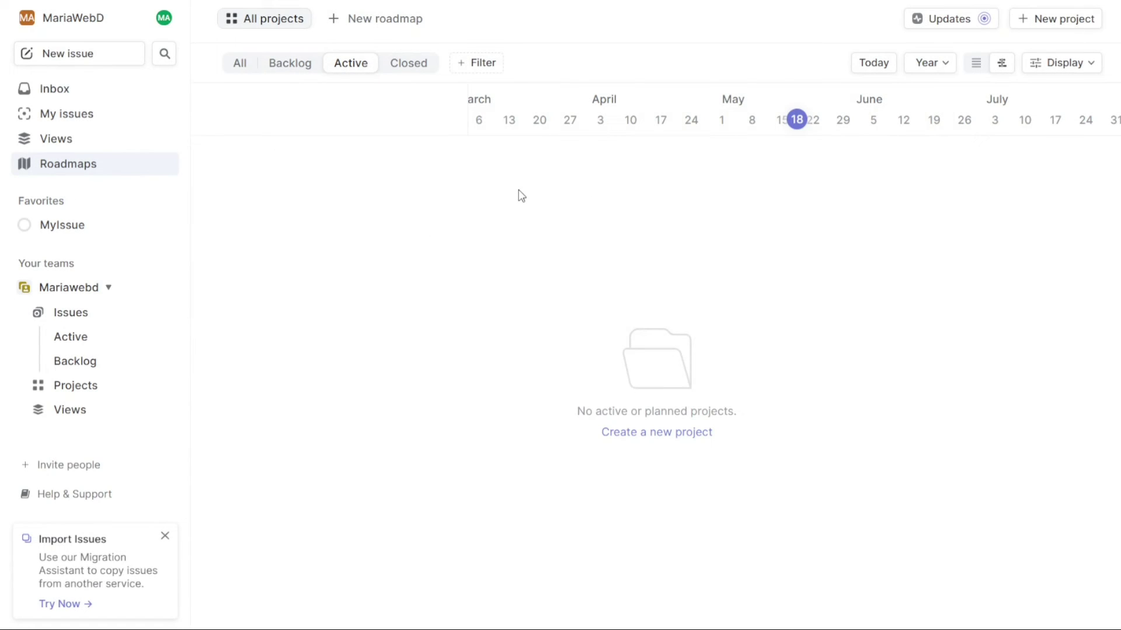
click(56, 265)
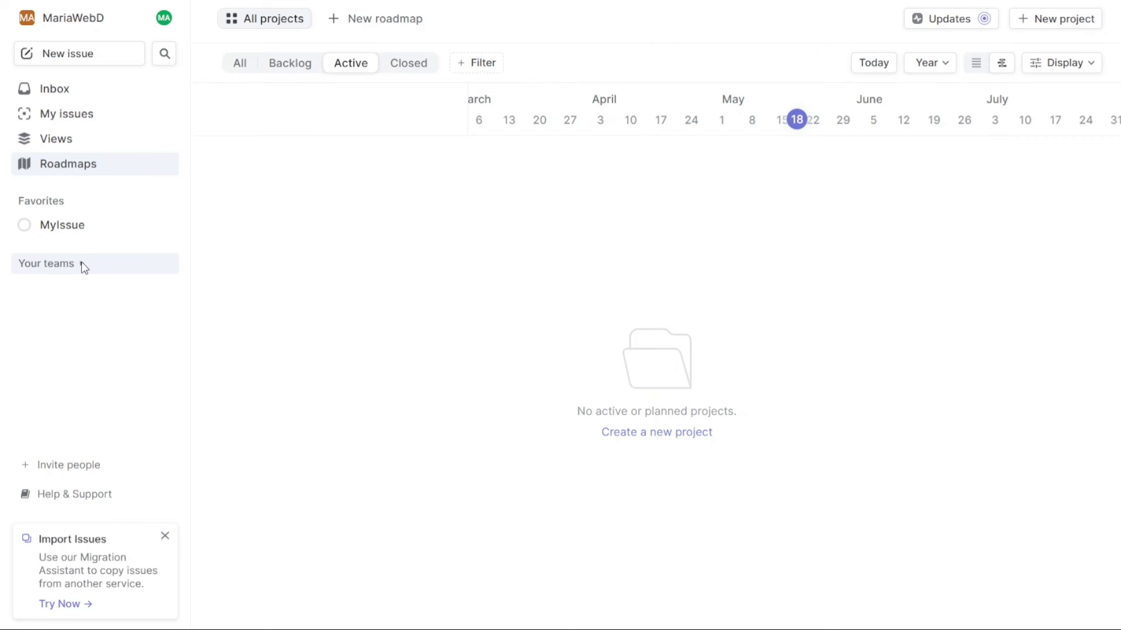
click(81, 264)
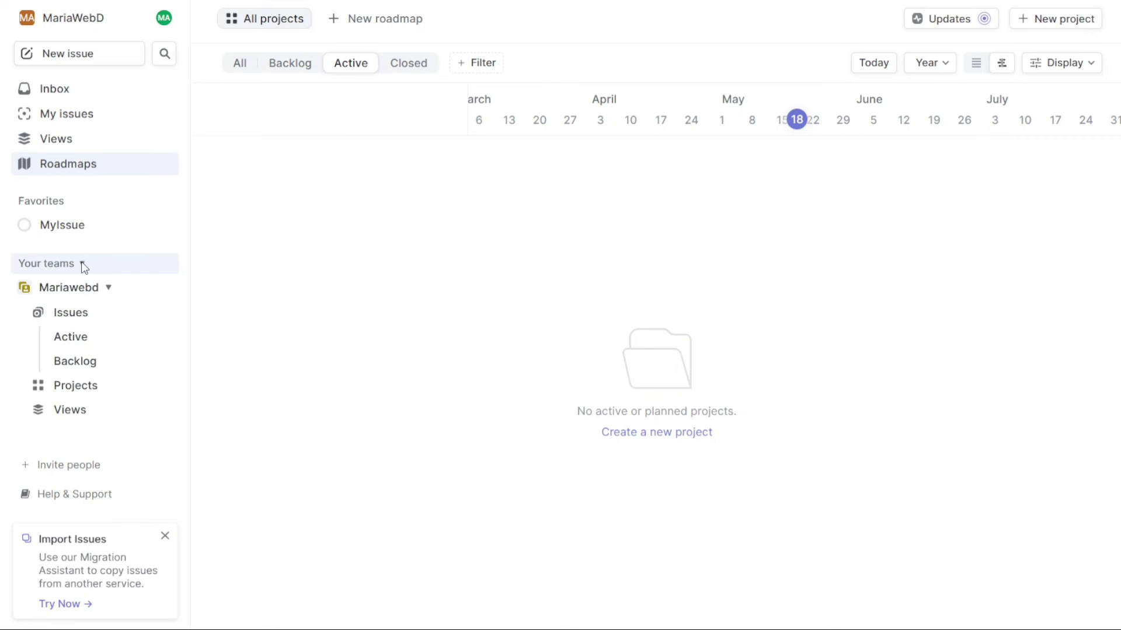
click(110, 289)
click(108, 287)
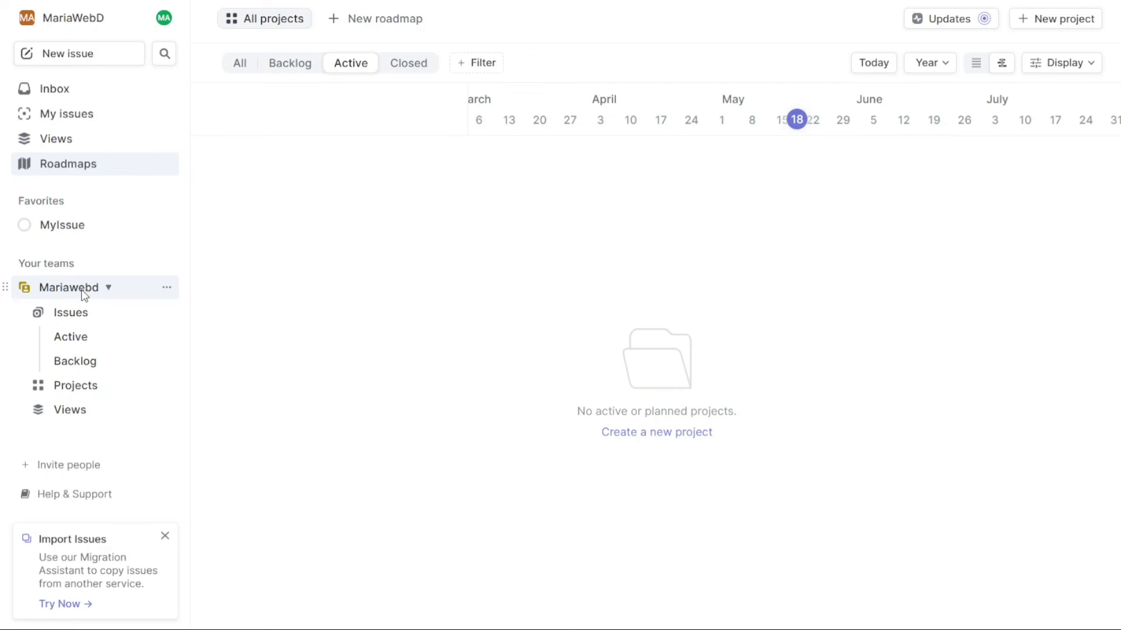
Step: Browse the team's issue lists: all issues, active, backlog, then active again
click(82, 315)
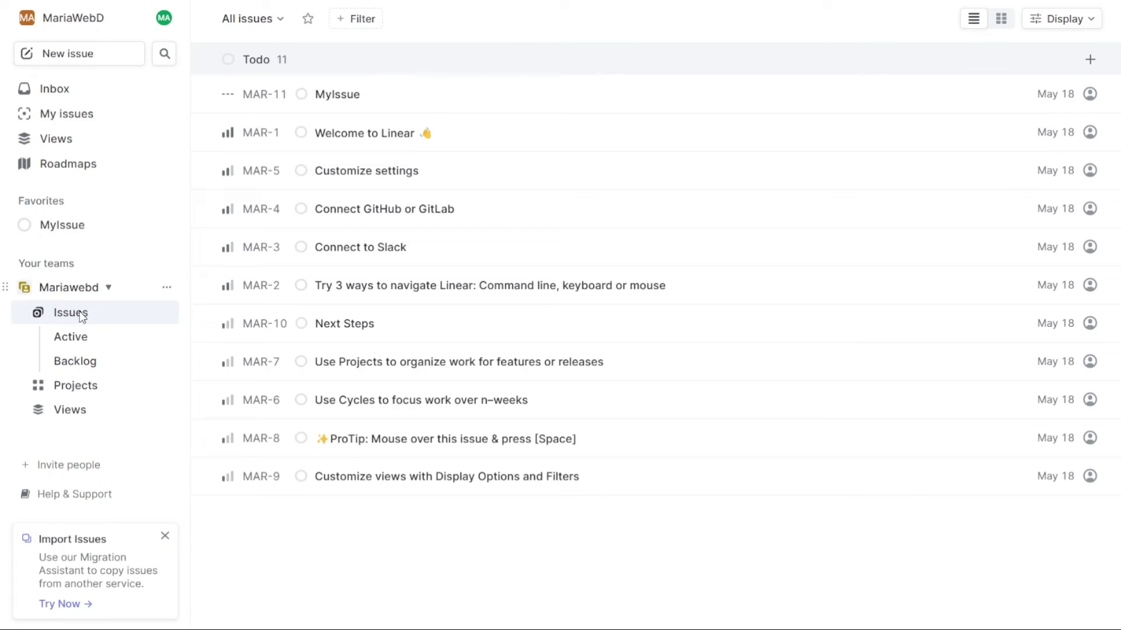
click(99, 335)
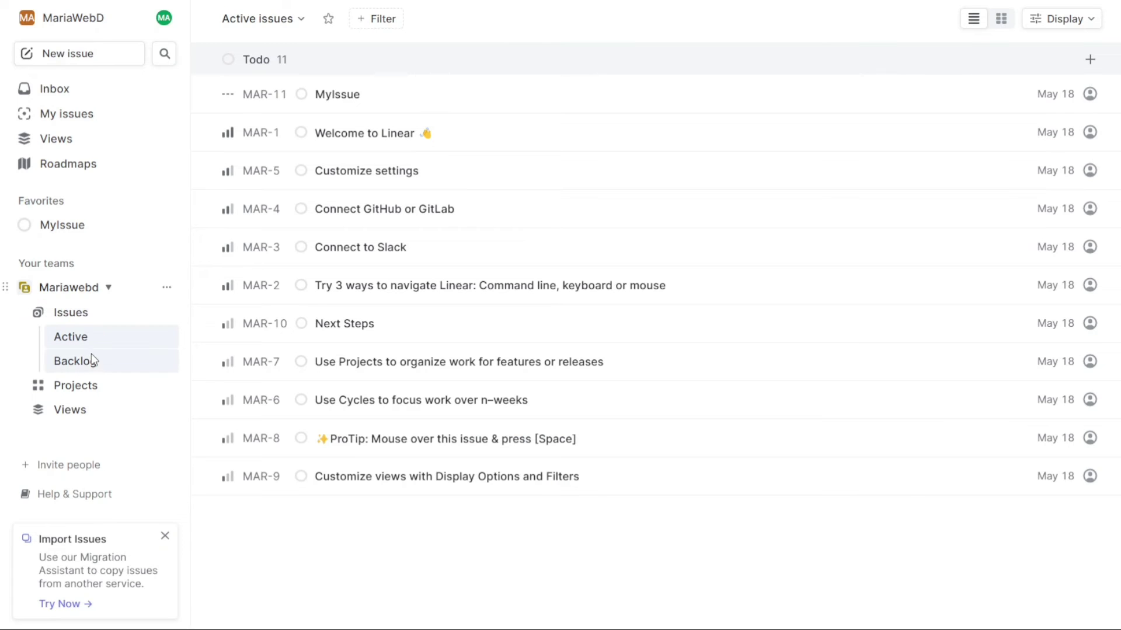
click(91, 362)
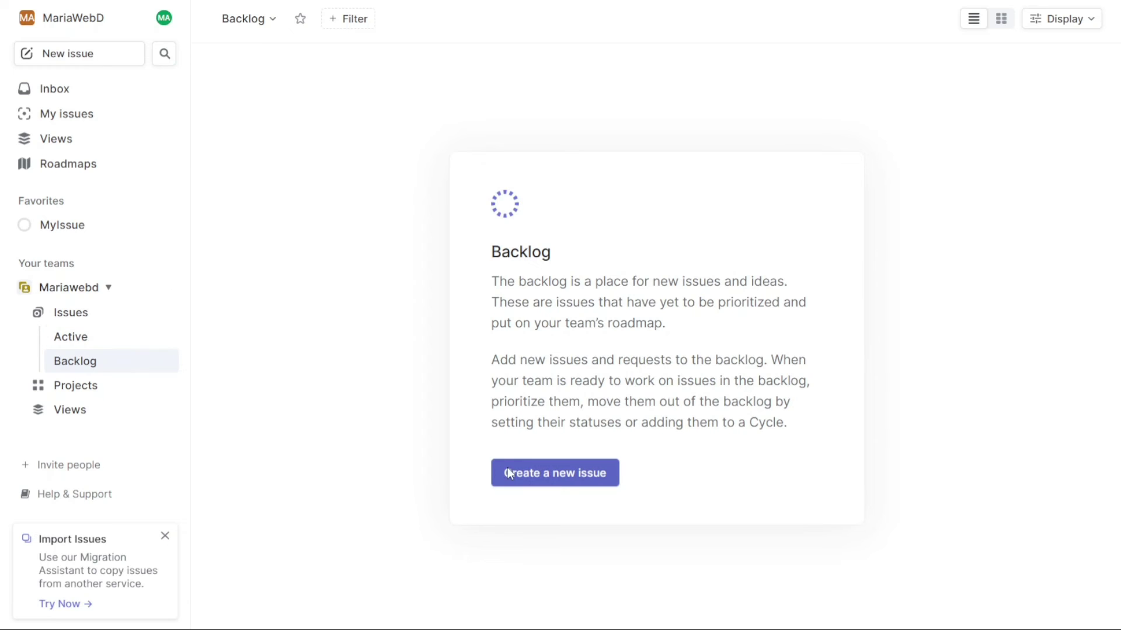
click(120, 338)
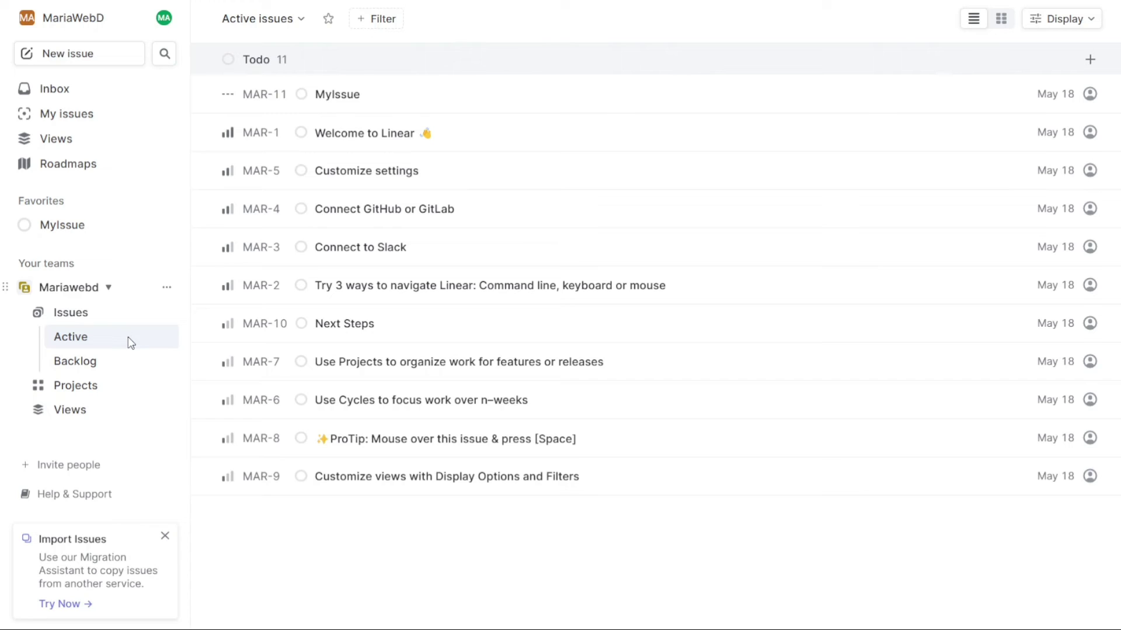
Step: View the team's projects, open and discard a new project form, then show Views
click(134, 392)
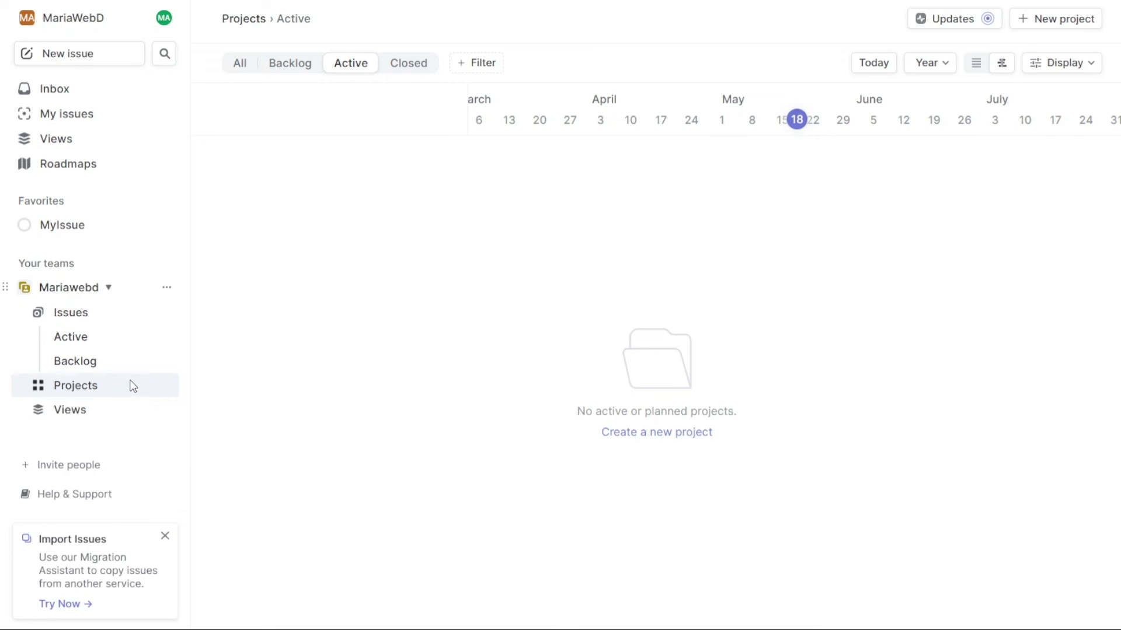
click(630, 432)
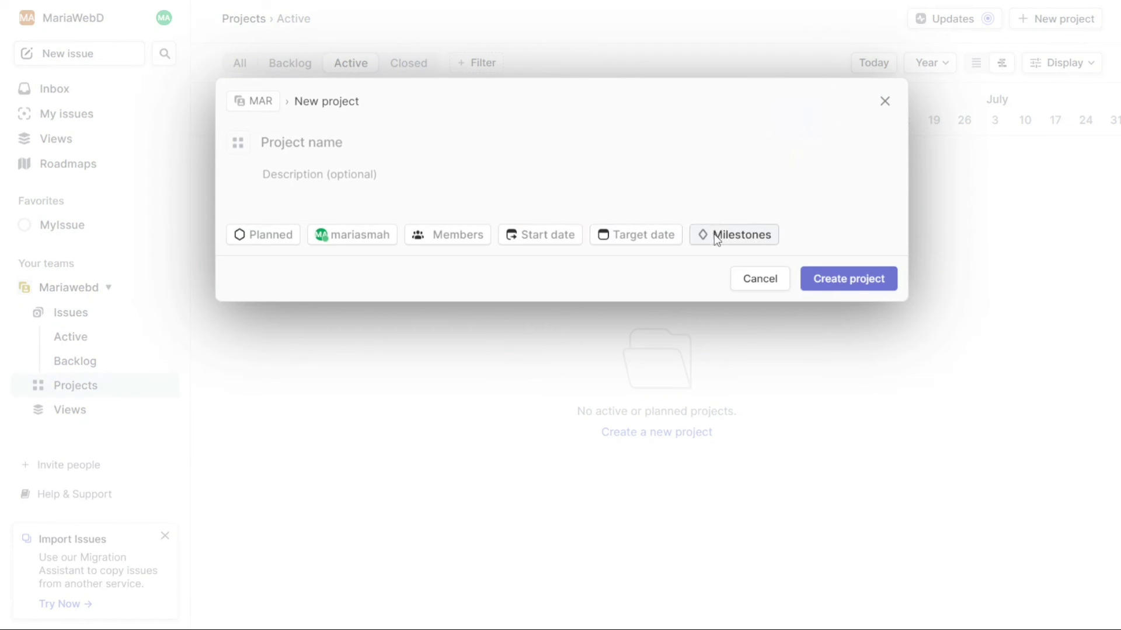
click(355, 358)
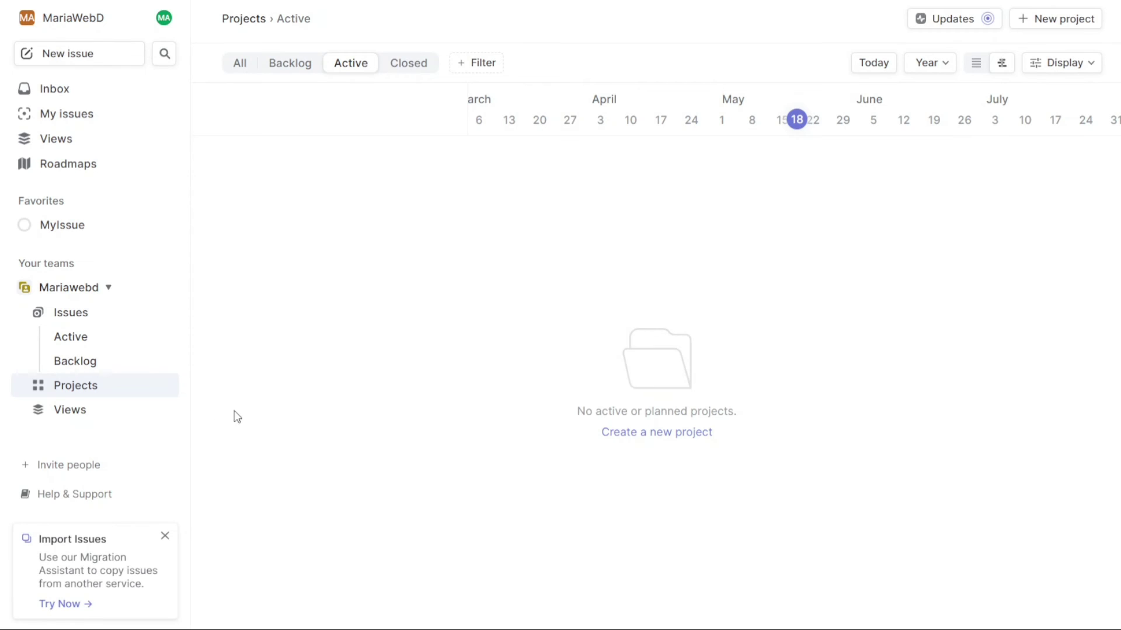
click(81, 415)
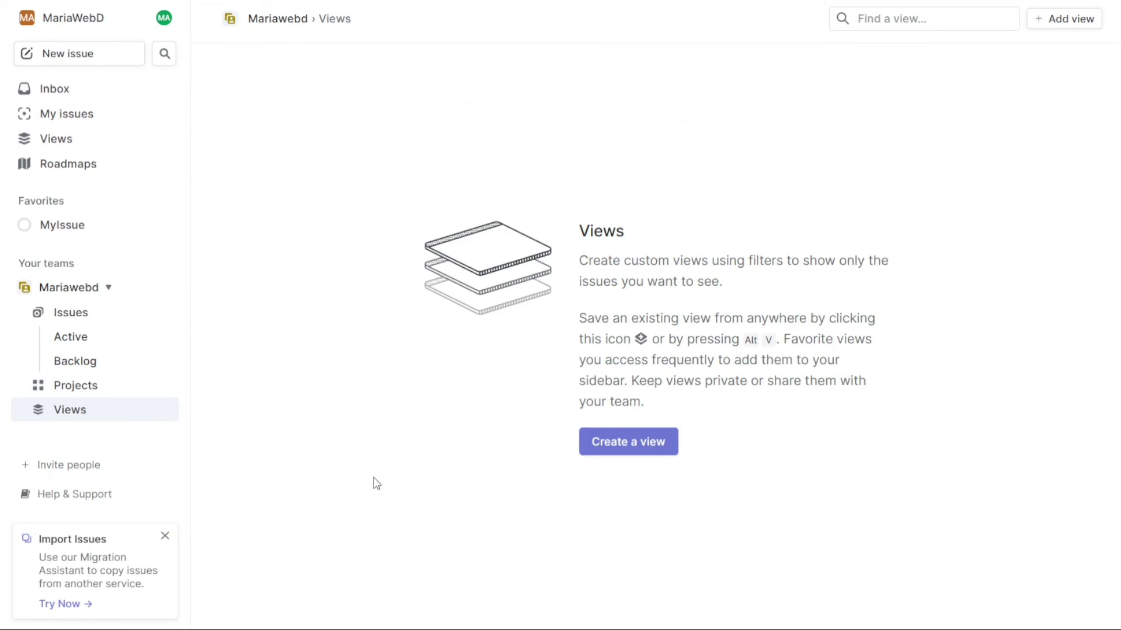
click(608, 437)
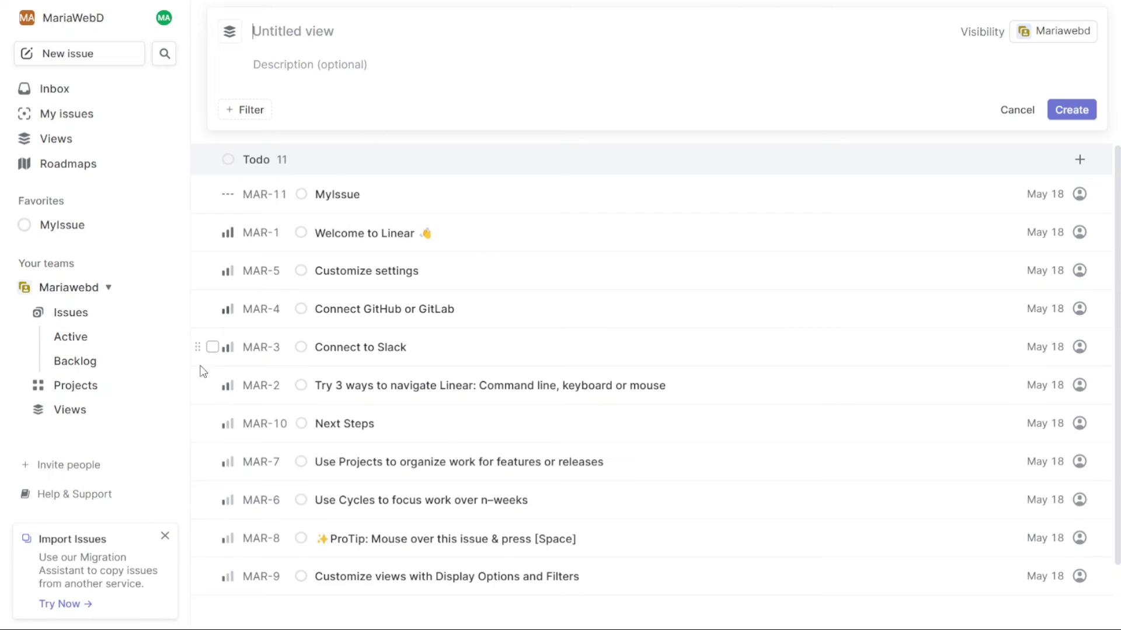
click(118, 416)
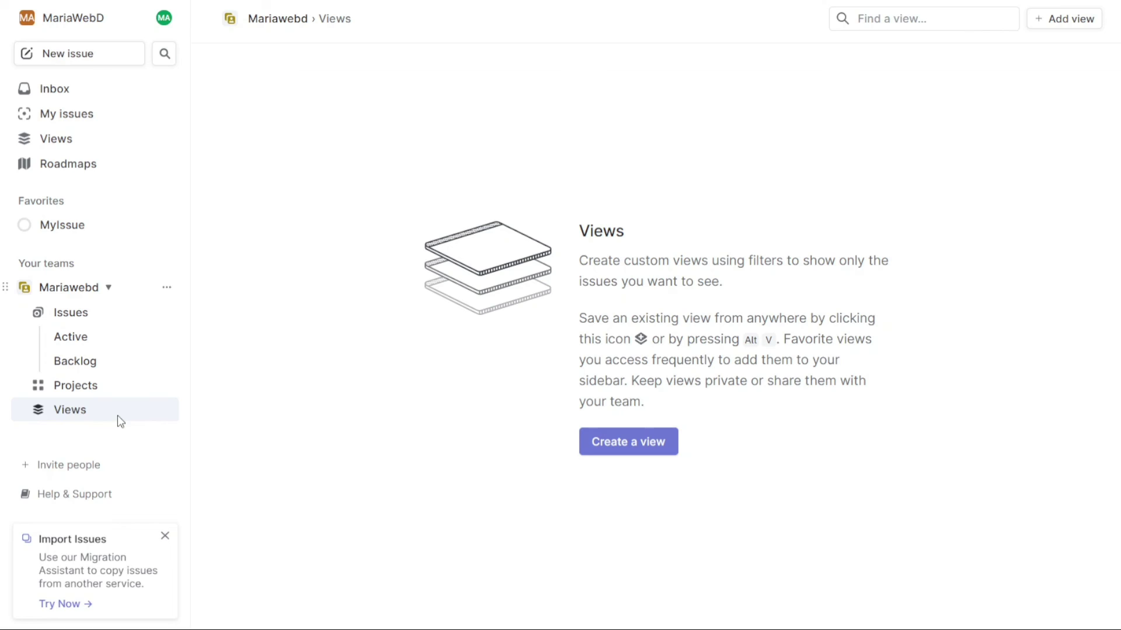
click(88, 468)
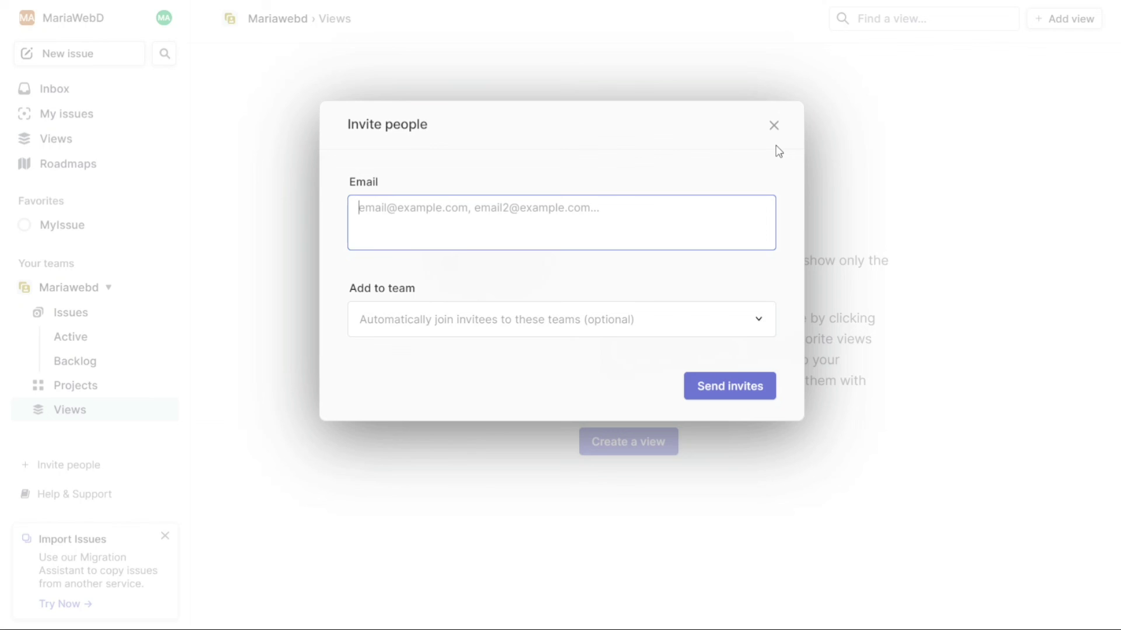
click(774, 126)
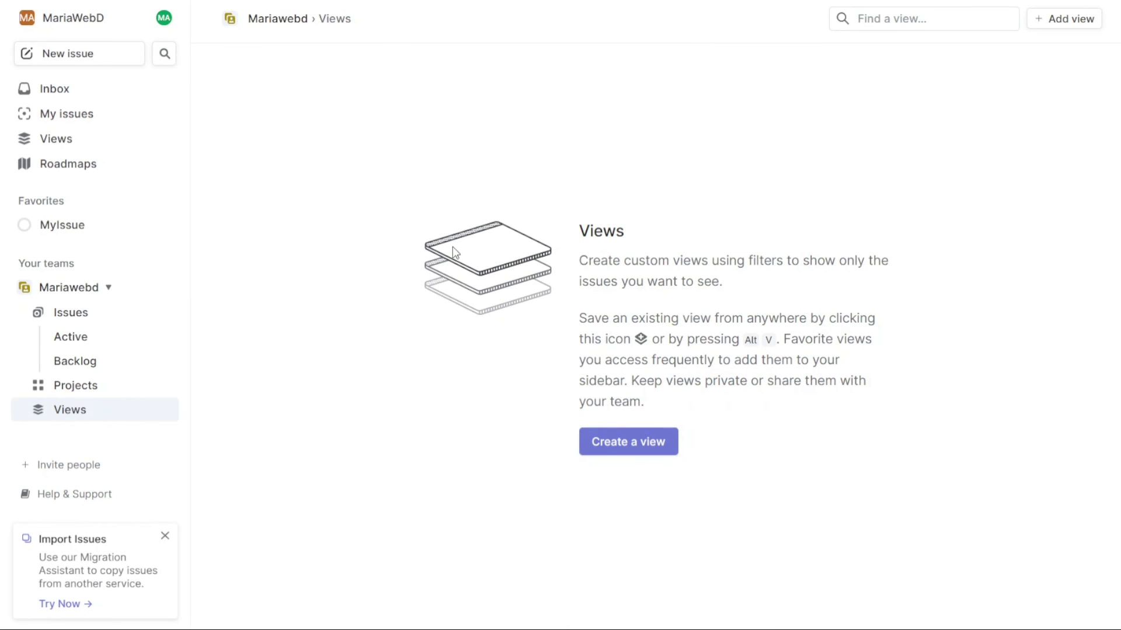
click(83, 474)
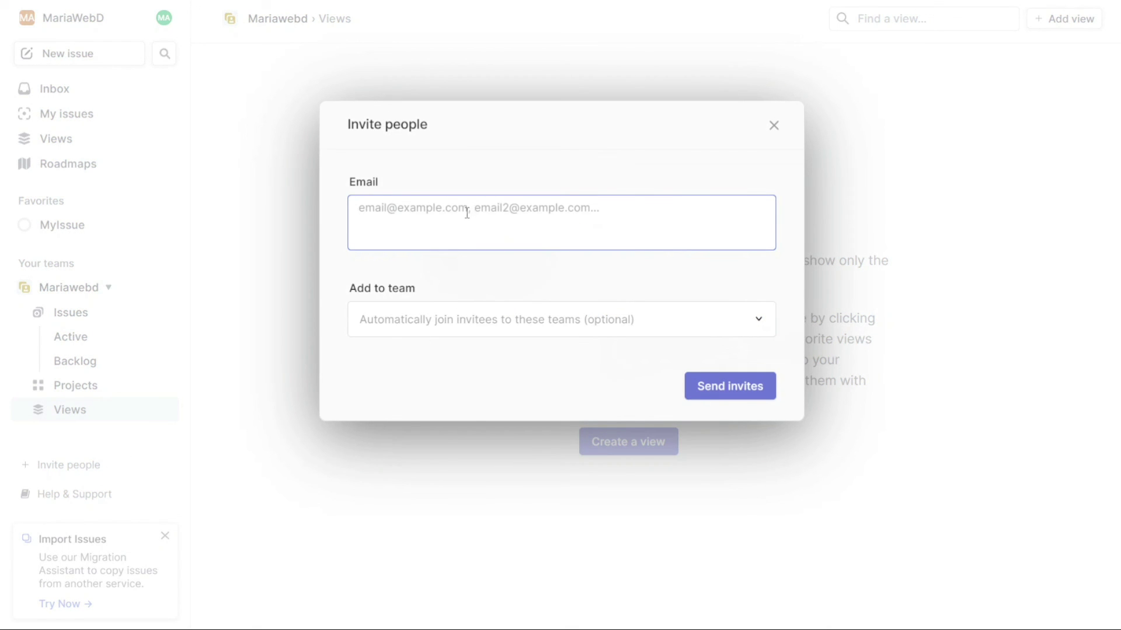
click(773, 127)
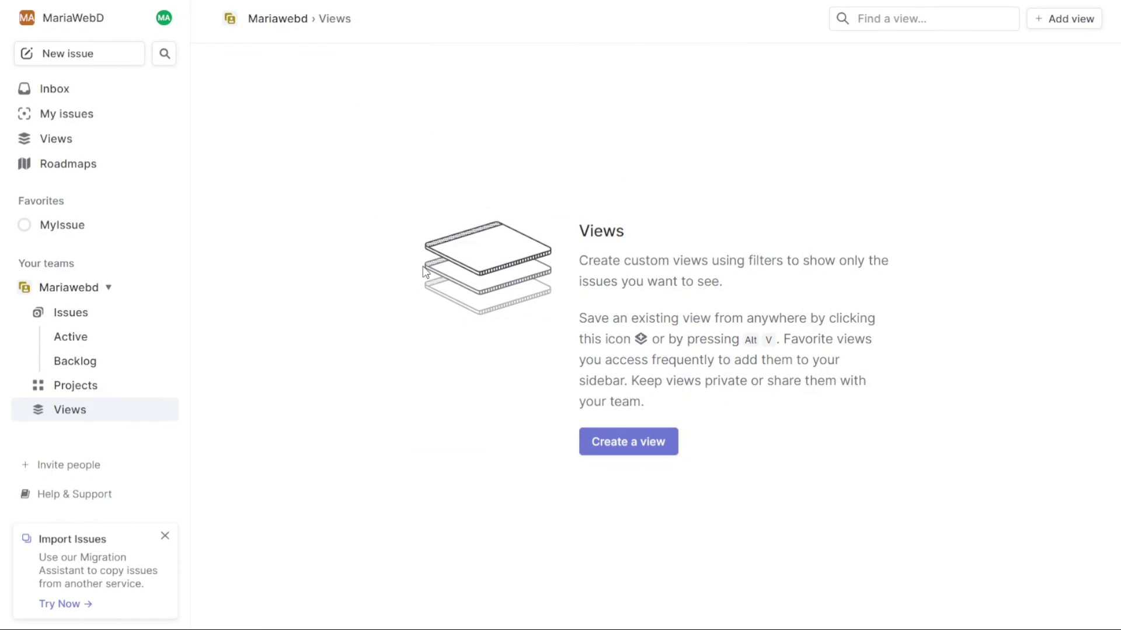
Step: Open and dismiss the Invite people form, then show the Help & Support panel
click(64, 465)
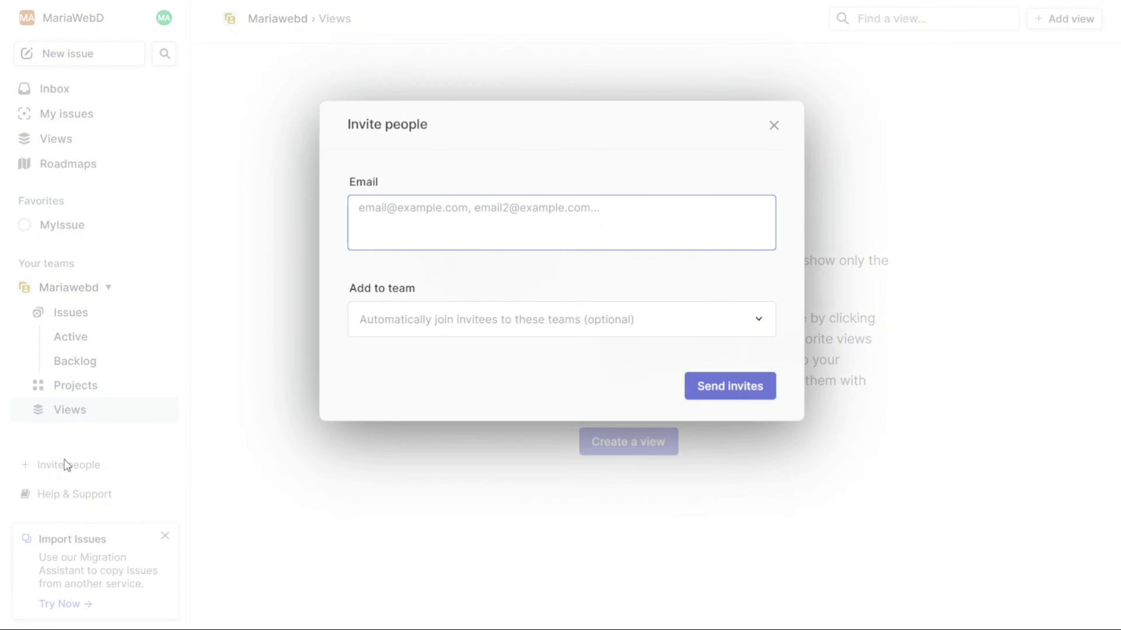
click(338, 439)
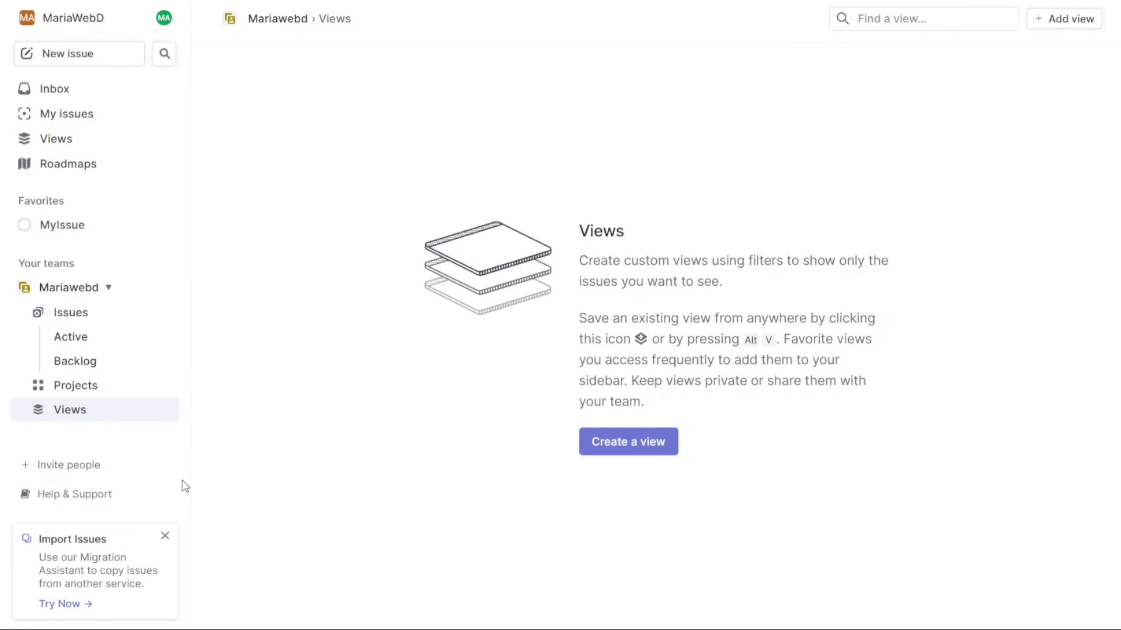
click(74, 501)
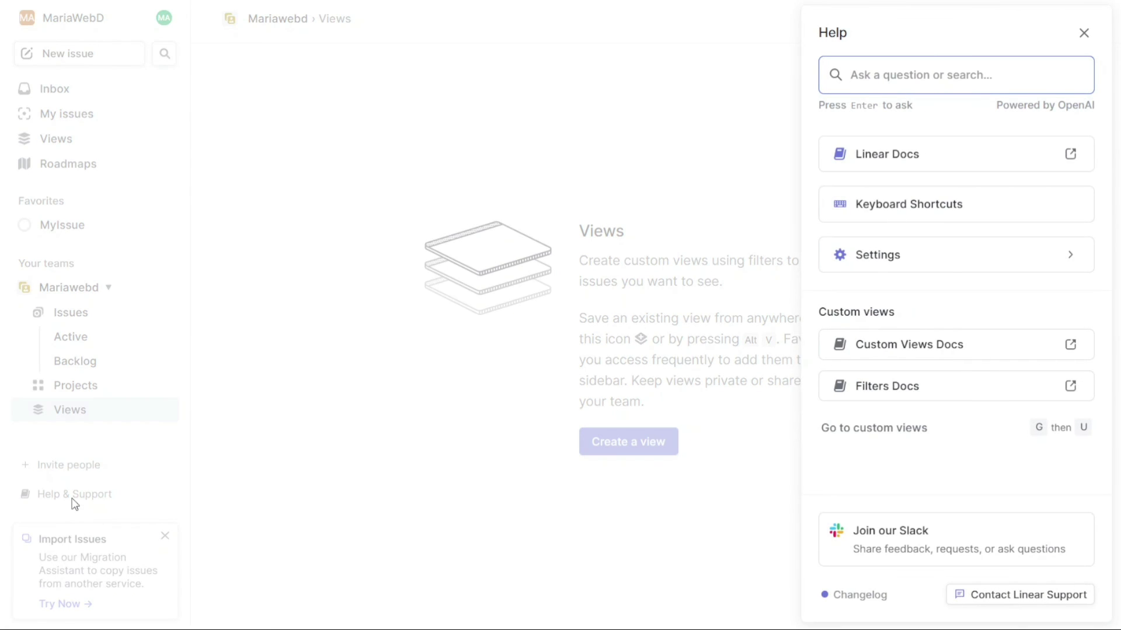